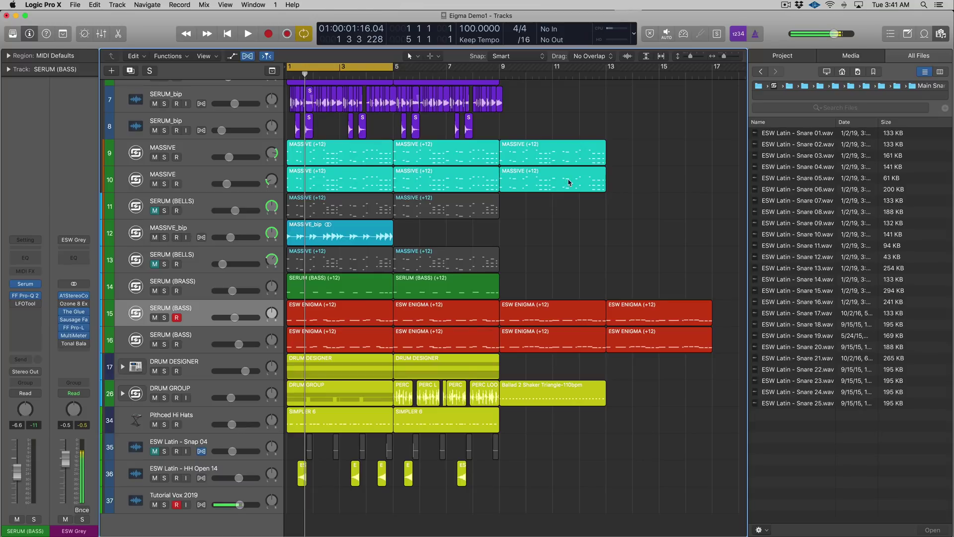
Start playback of the Eigma Demo1 project and scroll up and down through its tracks.
{"action": "scroll", "coordinate": [491, 232], "scroll_direction": "up", "scroll_amount": 3}
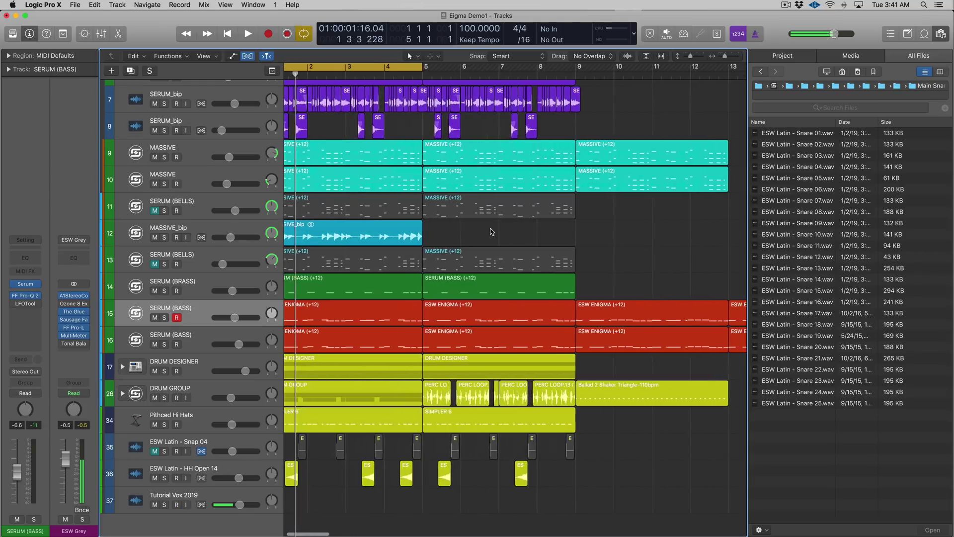
{"action": "scroll", "coordinate": [491, 232], "scroll_direction": "up", "scroll_amount": 3}
{"action": "key", "text": "space"}
{"action": "scroll", "coordinate": [494, 232], "scroll_direction": "up", "scroll_amount": 3}
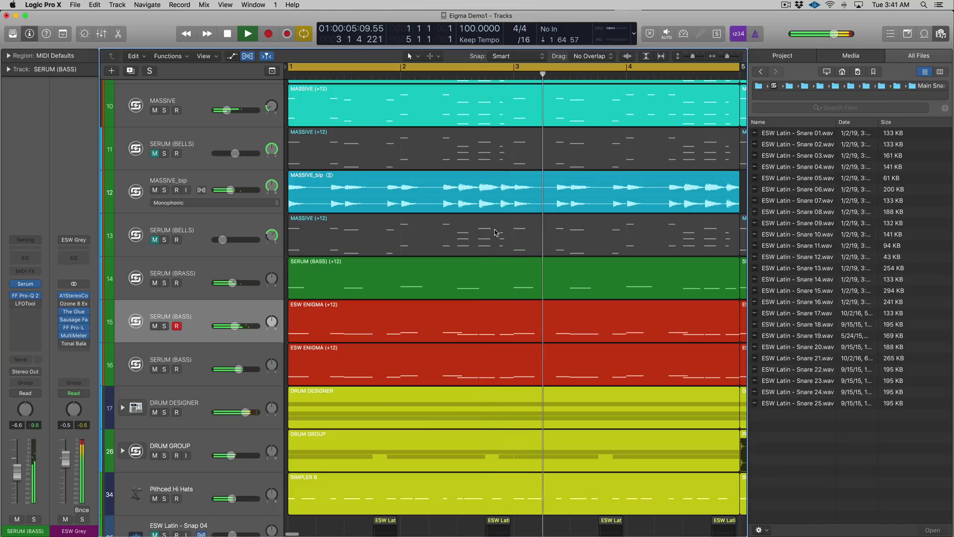
{"action": "scroll", "coordinate": [521, 288], "scroll_direction": "up", "scroll_amount": 10}
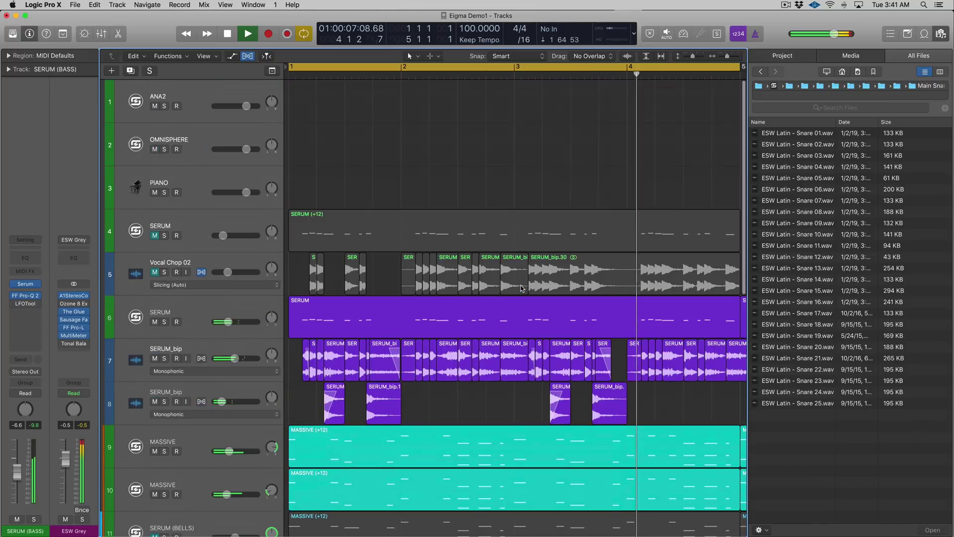
{"action": "scroll", "coordinate": [521, 288], "scroll_direction": "down", "scroll_amount": 3}
{"action": "scroll", "coordinate": [521, 289], "scroll_direction": "down", "scroll_amount": 8}
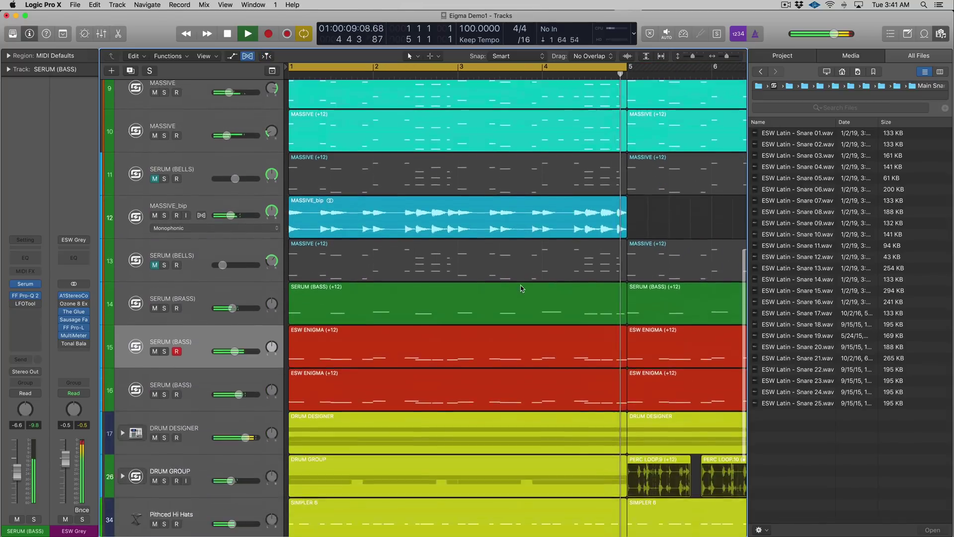
{"action": "scroll", "coordinate": [521, 288], "scroll_direction": "down", "scroll_amount": 5}
{"action": "scroll", "coordinate": [521, 288], "scroll_direction": "down", "scroll_amount": 3}
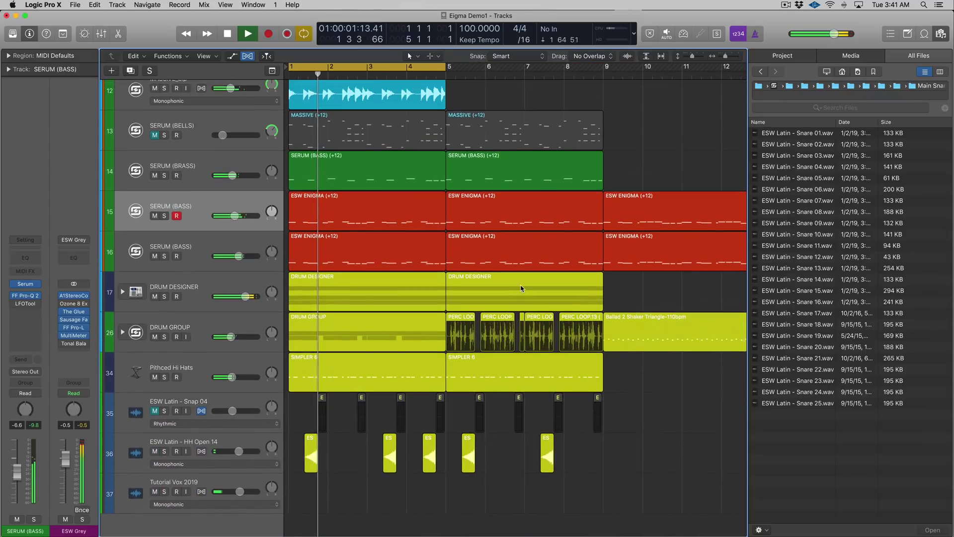
Select the DRUM DESIGNER region on track 17 and scroll through the arrangement.
{"action": "left_click", "coordinate": [521, 288]}
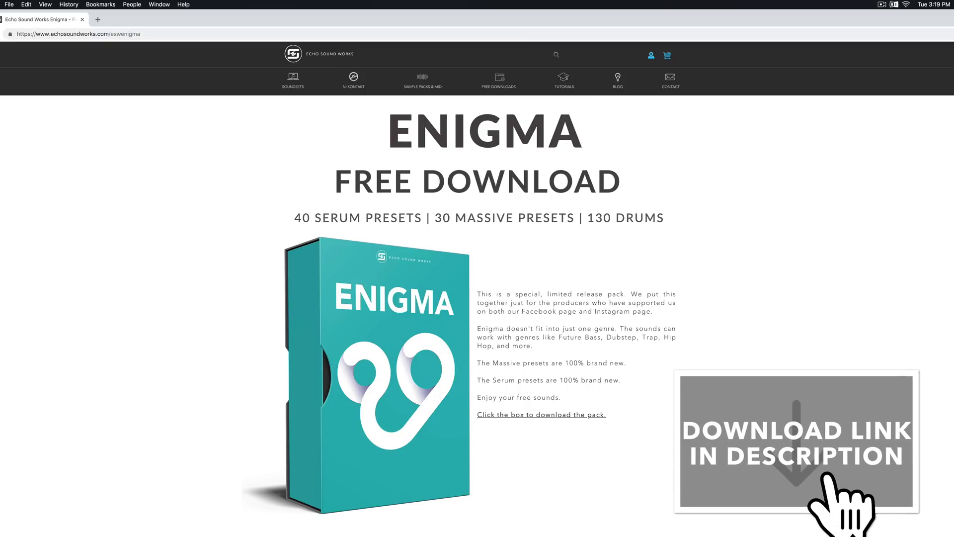
{"action": "scroll", "coordinate": [477, 308], "scroll_direction": "down", "scroll_amount": 1}
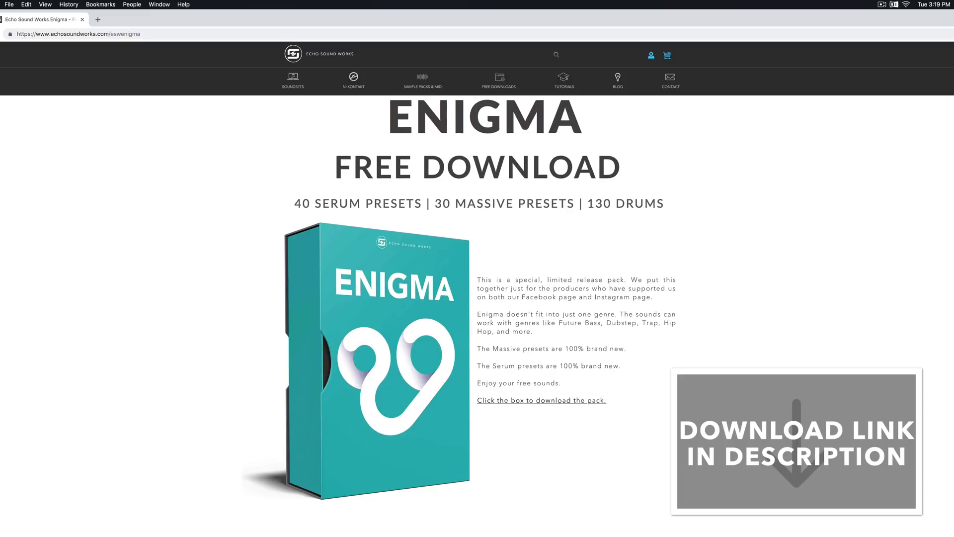
{"action": "scroll", "coordinate": [477, 308], "scroll_direction": "up", "scroll_amount": 1}
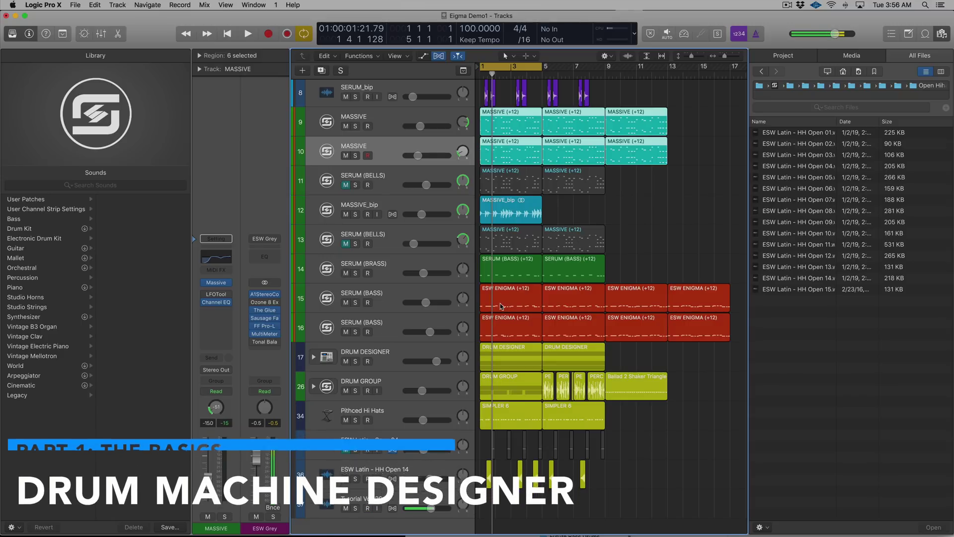
Add a new software instrument track beneath the selected DRUM DESIGNER track.
{"action": "left_click", "coordinate": [418, 350]}
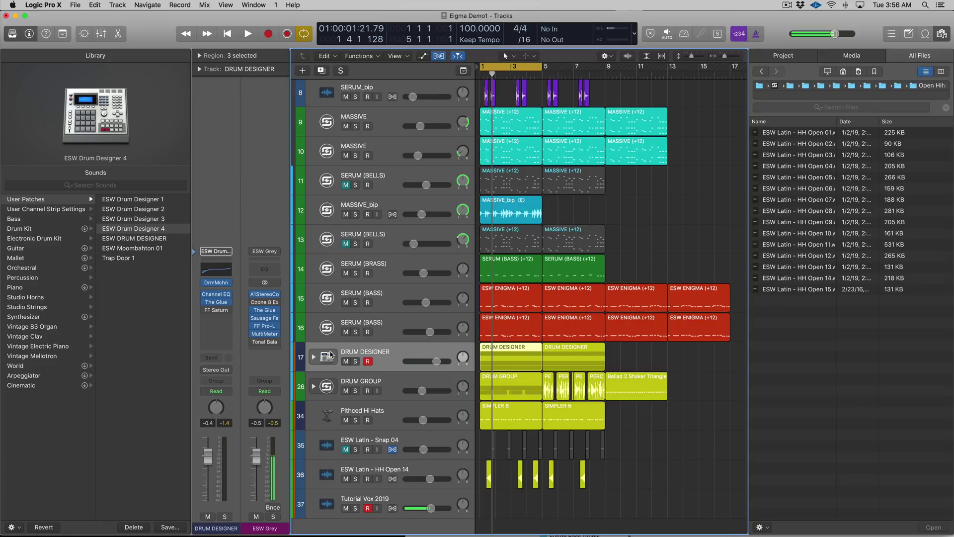
{"action": "left_click", "coordinate": [117, 6]}
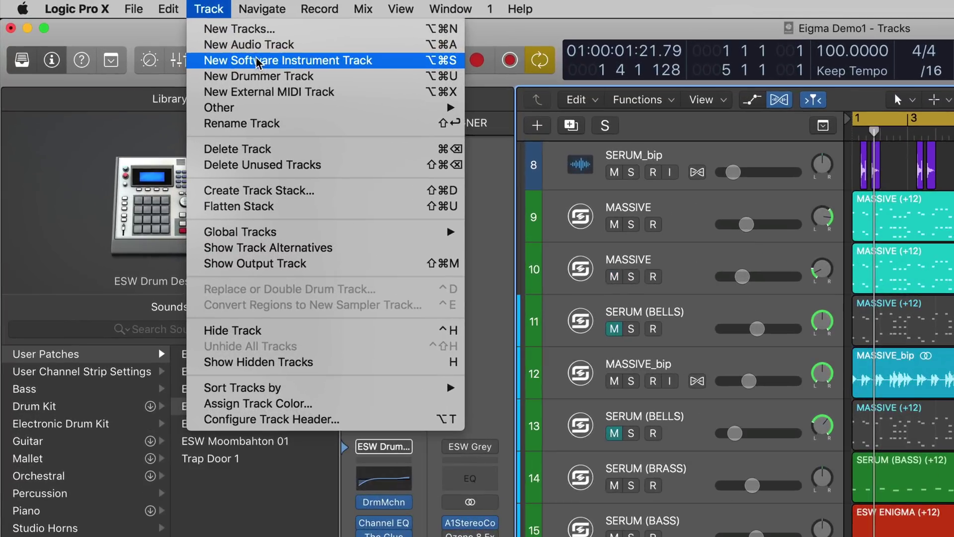
{"action": "left_click", "coordinate": [149, 35]}
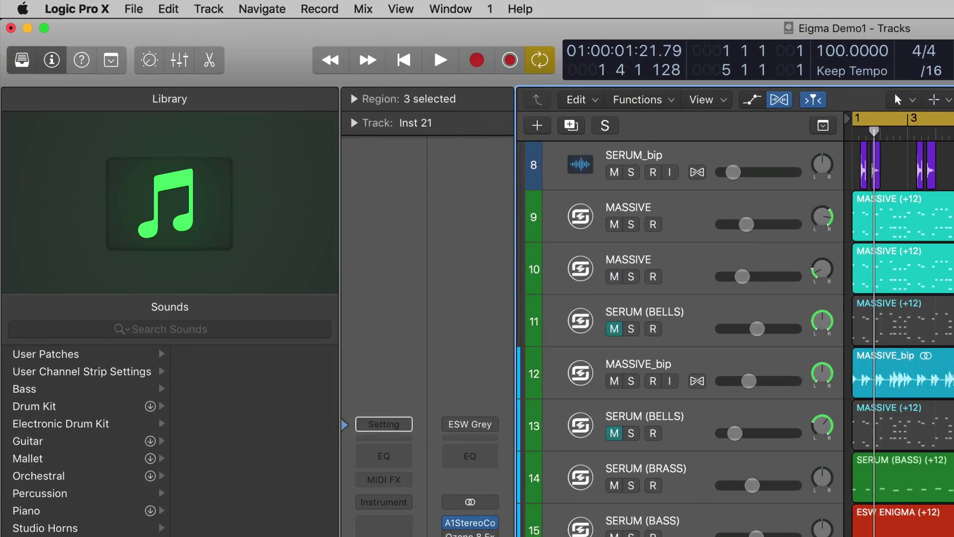
Reopen the Library and list the Electronic Drum Kit > Drum Machine Designer kits.
{"action": "left_click", "coordinate": [22, 60]}
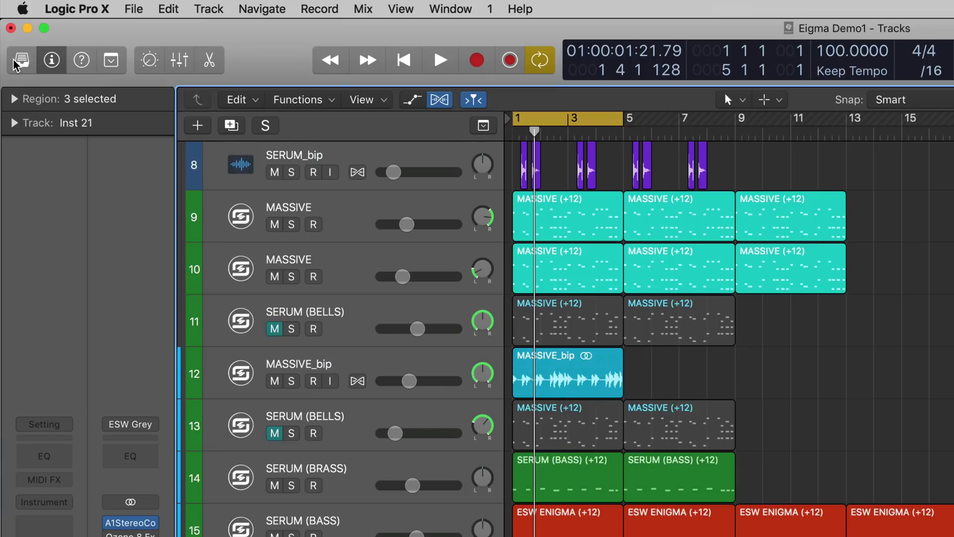
{"action": "left_click", "coordinate": [20, 61]}
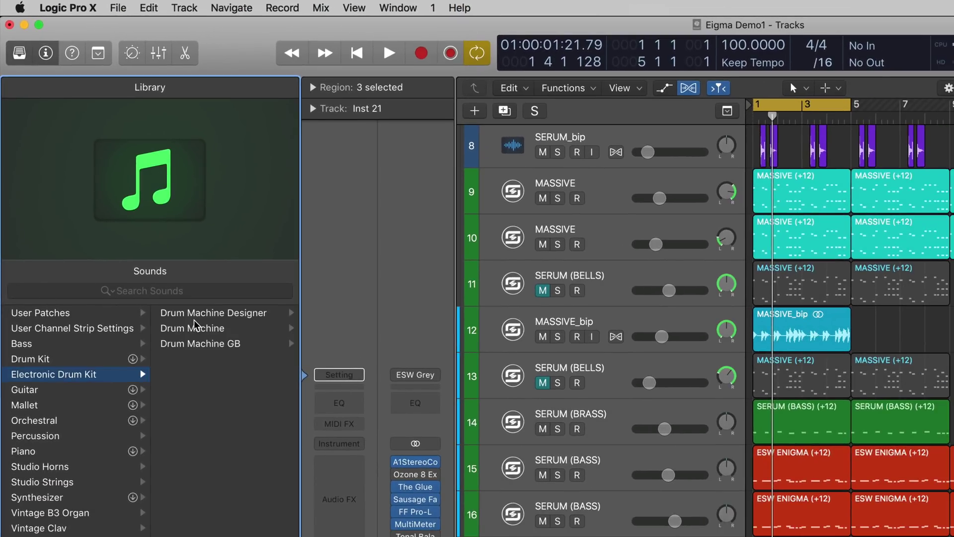
{"action": "left_click", "coordinate": [196, 325]}
{"action": "left_click", "coordinate": [98, 315]}
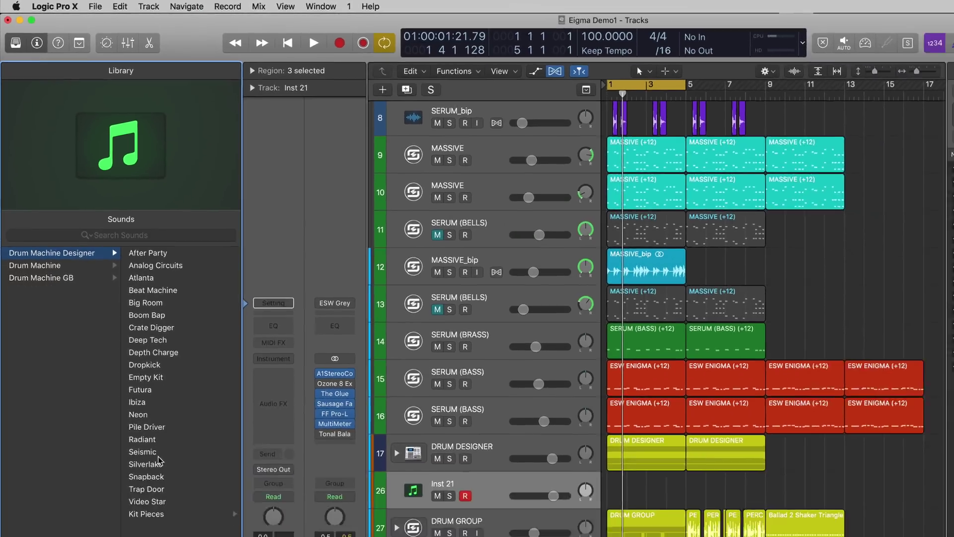
Load the Trap Door kit onto the new track and hide the Library.
{"action": "key", "text": "f"}
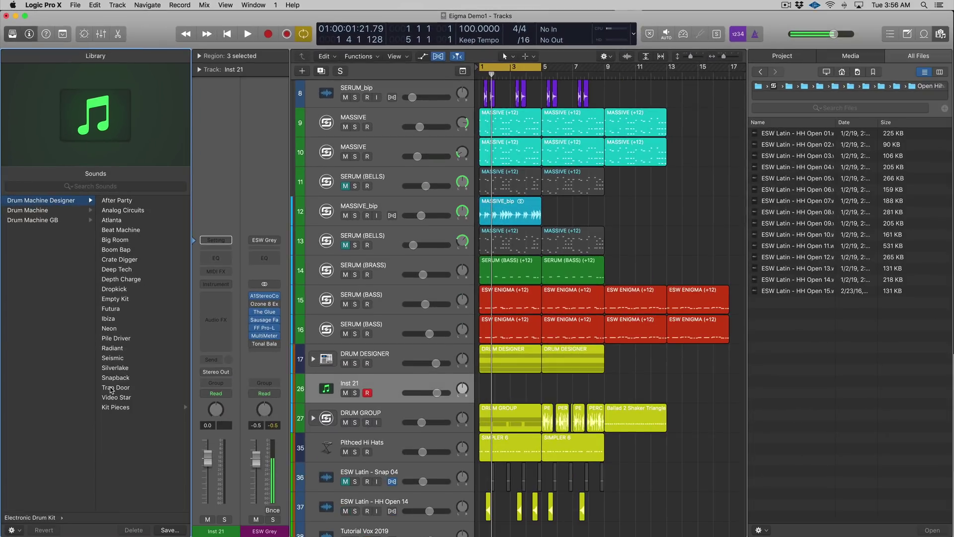
{"action": "left_click", "coordinate": [110, 388]}
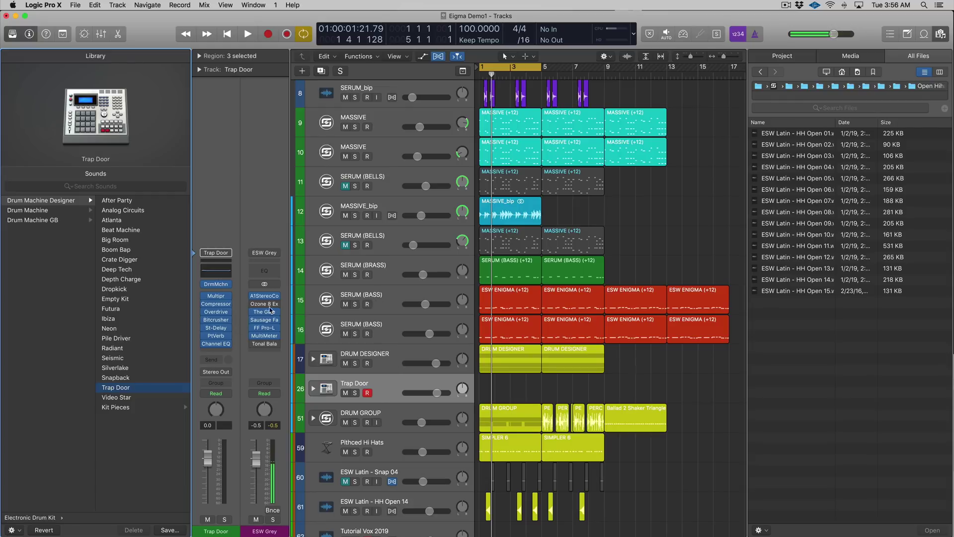
{"action": "left_click", "coordinate": [13, 33]}
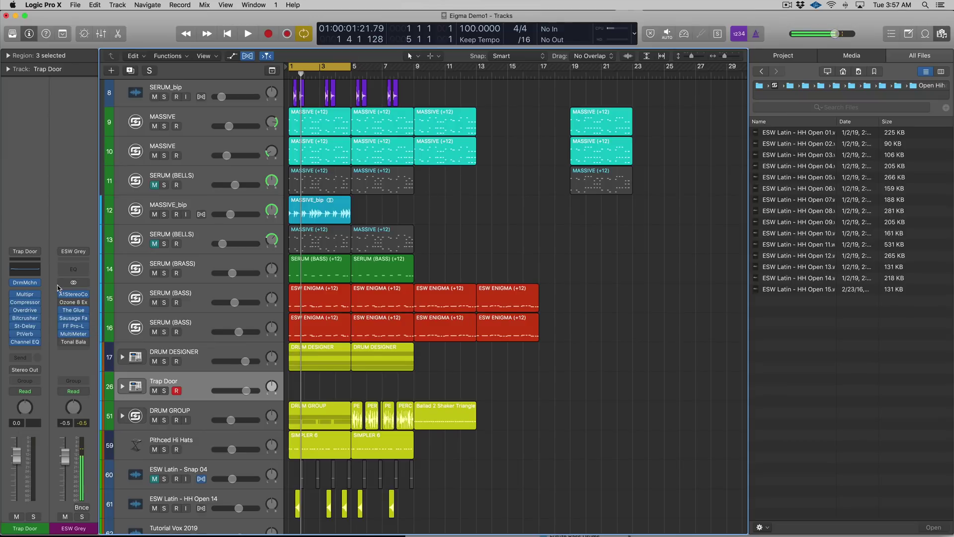
{"action": "left_click", "coordinate": [122, 386]}
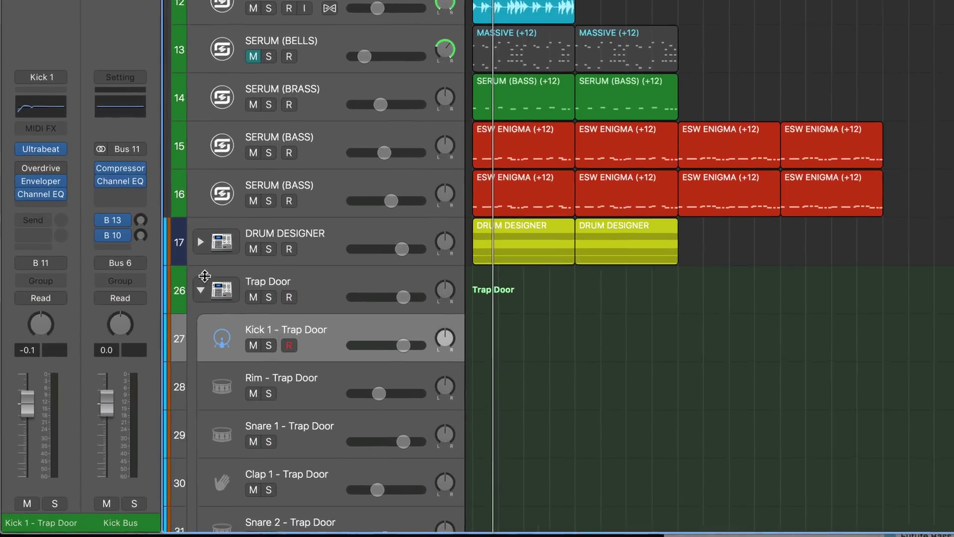
{"action": "left_click", "coordinate": [122, 386]}
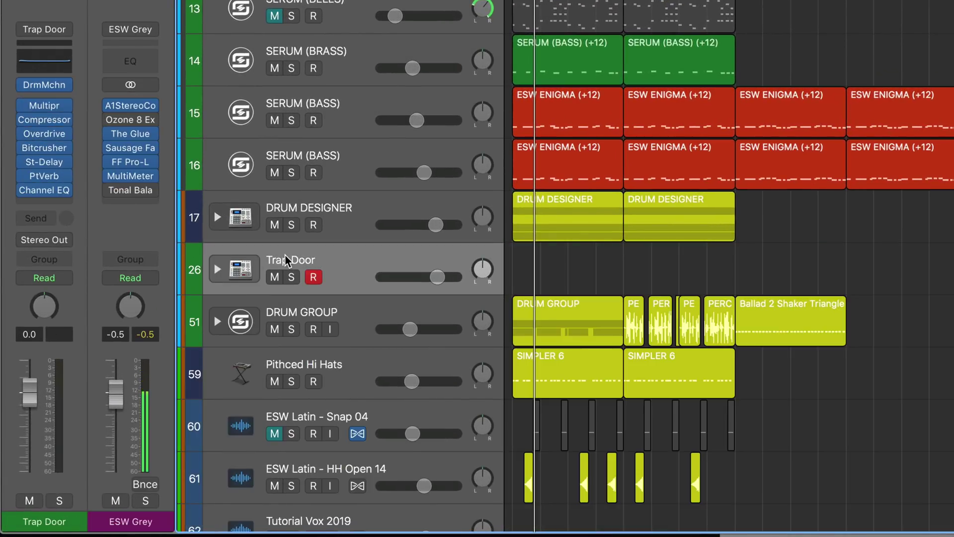
{"action": "scroll", "coordinate": [286, 260], "scroll_direction": "down", "scroll_amount": 3}
Remove the Multipressor and Compressor inserts from the Trap Door channel.
{"action": "left_click", "coordinate": [69, 107]}
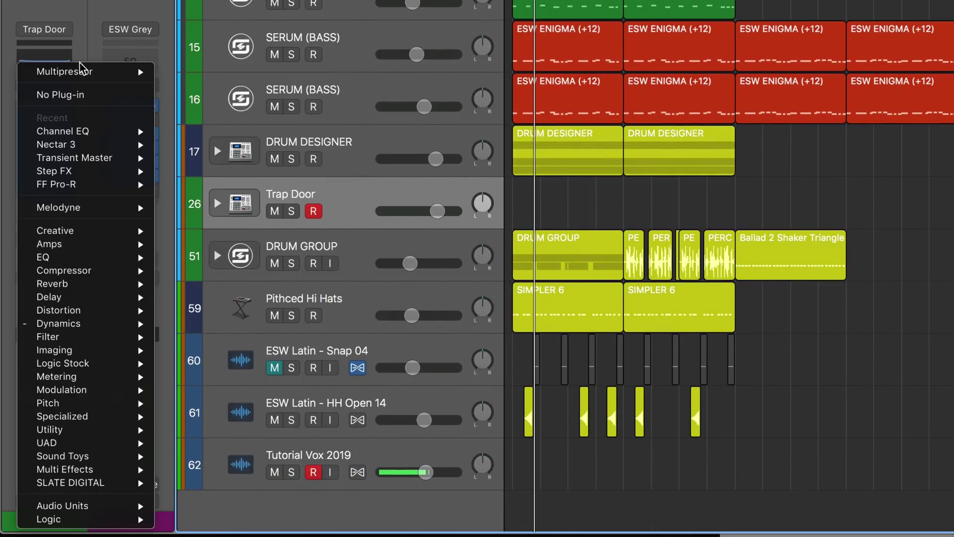
{"action": "left_click", "coordinate": [79, 94]}
{"action": "left_click", "coordinate": [68, 105]}
{"action": "mouse_move", "coordinate": [66, 131]}
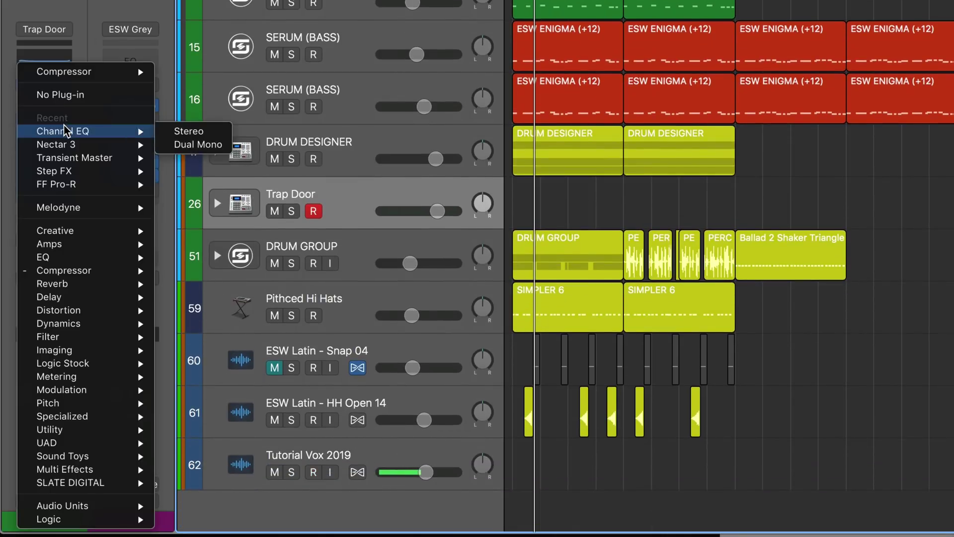
{"action": "left_click", "coordinate": [82, 94]}
{"action": "left_click", "coordinate": [71, 131]}
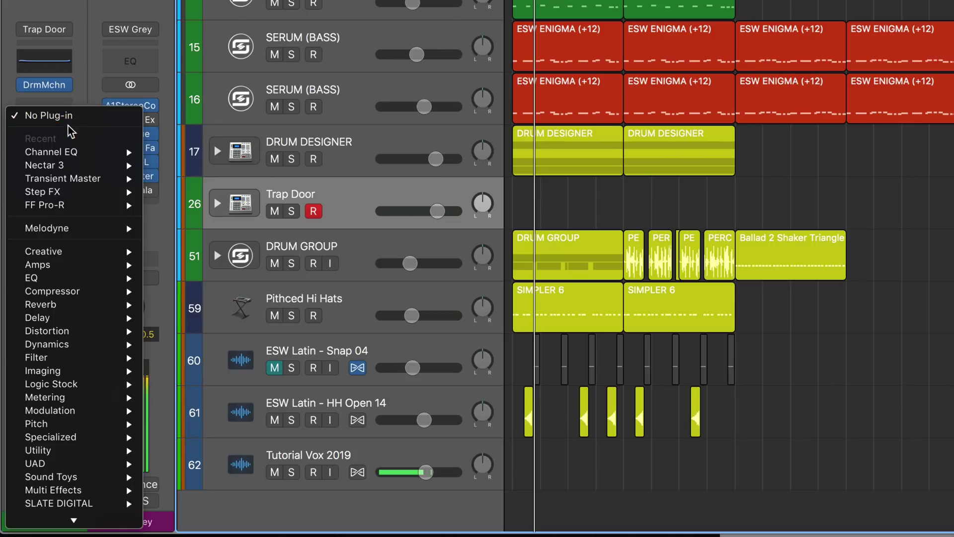
{"action": "left_click", "coordinate": [68, 82]}
{"action": "left_click", "coordinate": [70, 135]}
{"action": "key", "text": "Escape"}
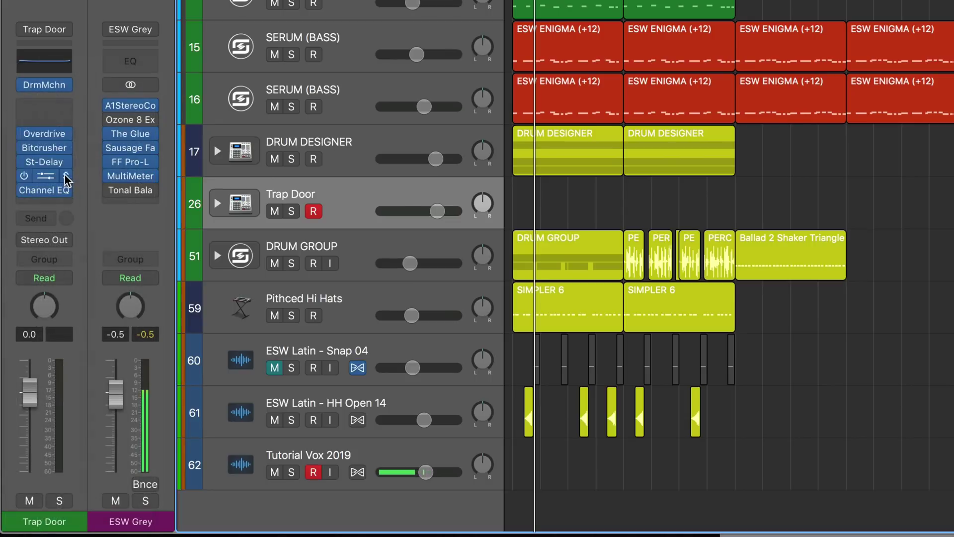
Remove Trap Door's PtVerb, Channel EQ and remaining EQ inserts, then reselect its channel strip.
{"action": "left_click", "coordinate": [65, 160]}
{"action": "left_click", "coordinate": [71, 95]}
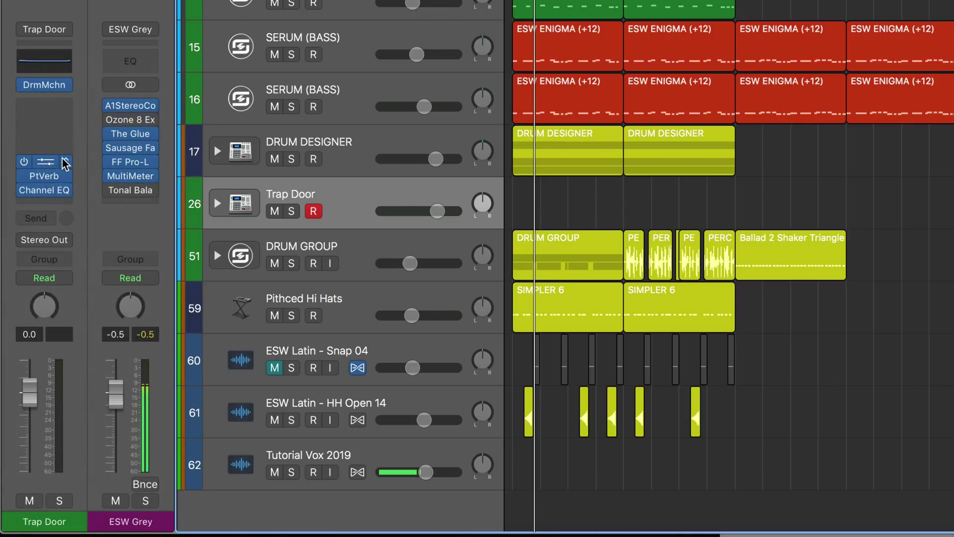
{"action": "left_click", "coordinate": [65, 161]}
{"action": "left_click", "coordinate": [70, 95]}
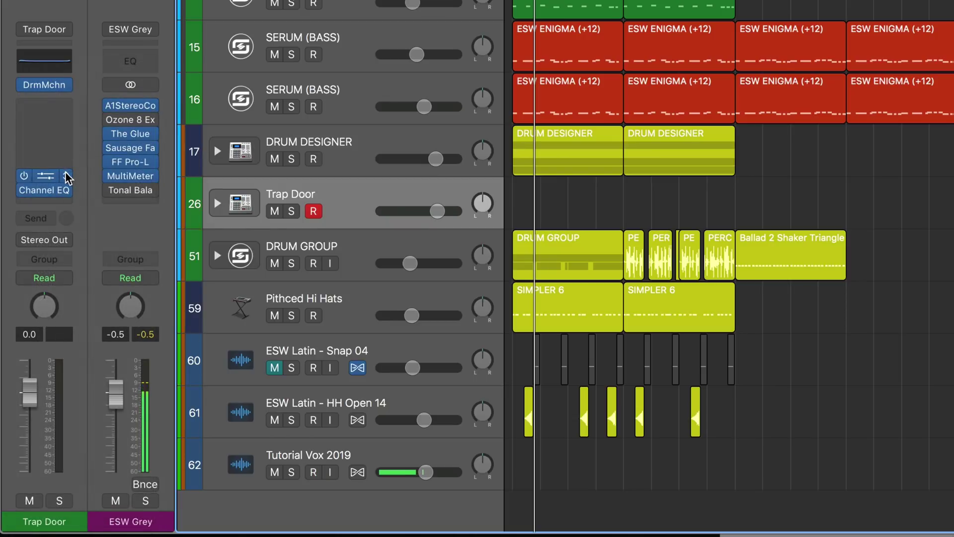
{"action": "left_click", "coordinate": [66, 178]}
{"action": "left_click", "coordinate": [38, 69]}
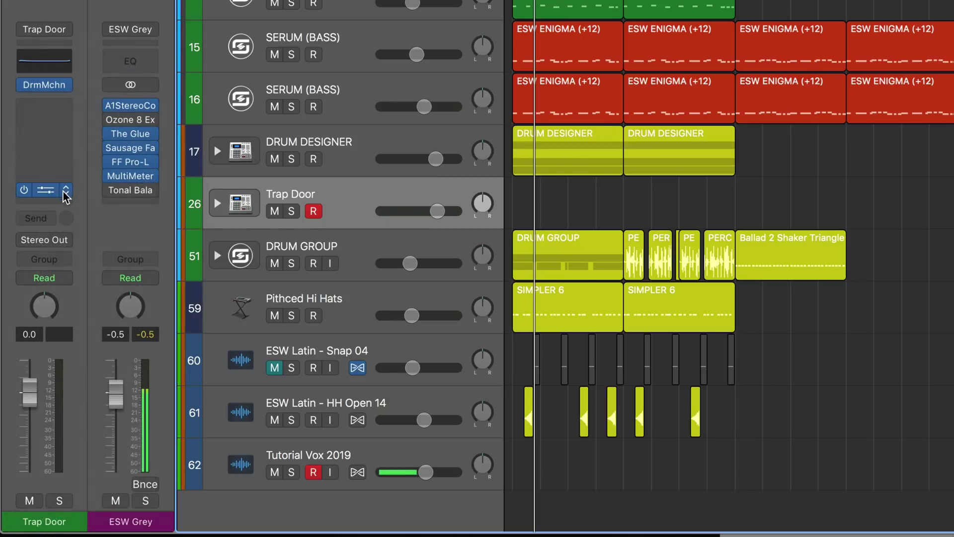
{"action": "left_click", "coordinate": [66, 193]}
{"action": "left_click", "coordinate": [72, 95]}
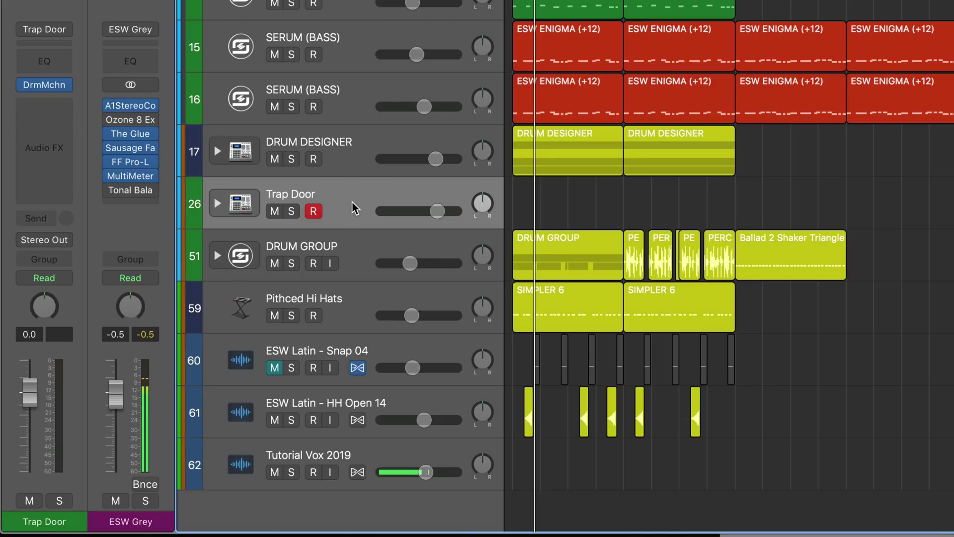
{"action": "left_click", "coordinate": [347, 144]}
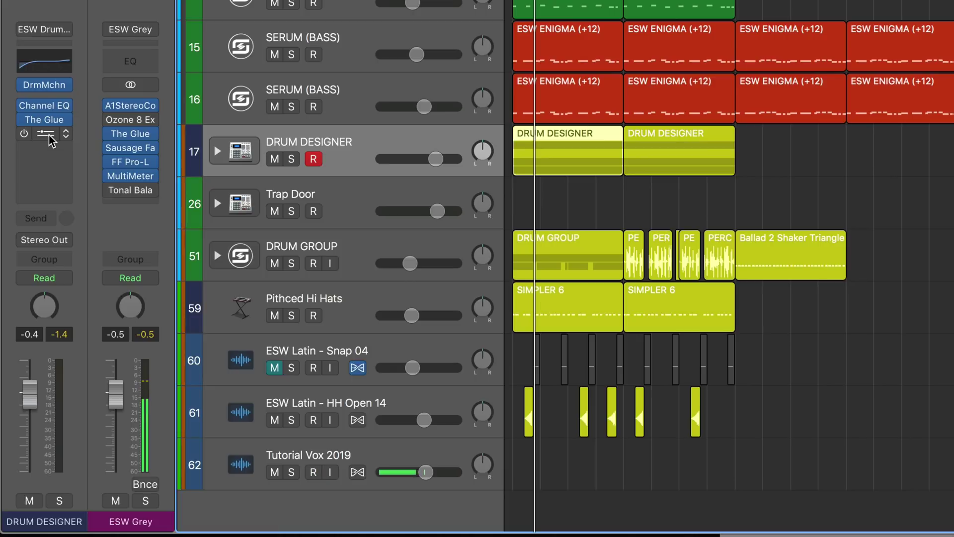
{"action": "left_click", "coordinate": [328, 206]}
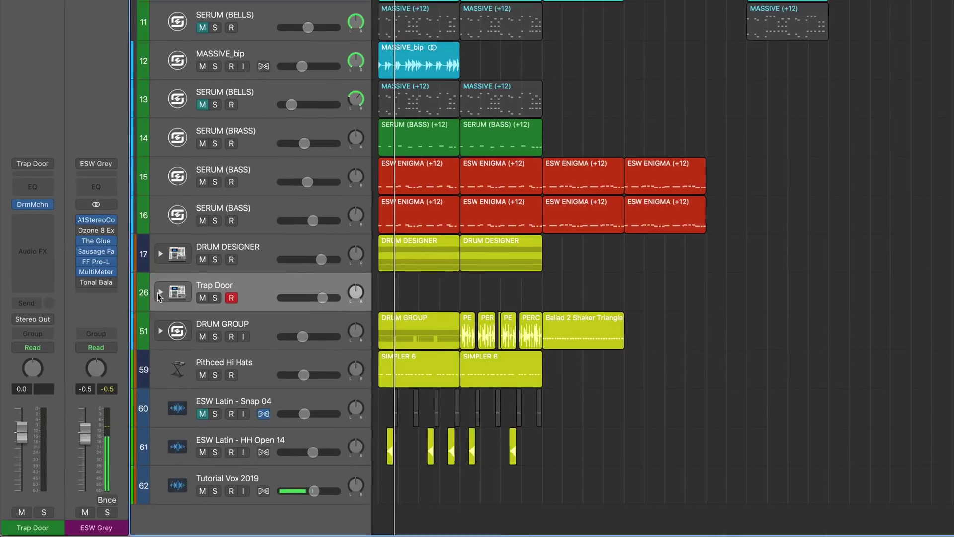
Open Trap Door's Drum Machine Designer and expand its stack to show the Kick 1 pad track.
{"action": "left_click", "coordinate": [192, 243]}
{"action": "left_click", "coordinate": [191, 242]}
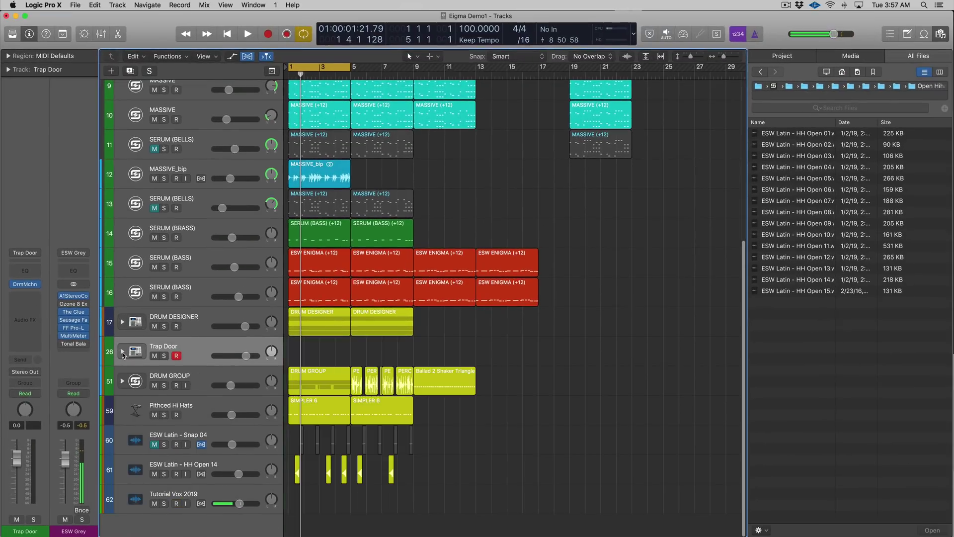
{"action": "left_click", "coordinate": [31, 287]}
{"action": "mouse_move", "coordinate": [616, 57]}
{"action": "left_mouse_down"}
{"action": "mouse_move", "coordinate": [648, 59]}
{"action": "mouse_move", "coordinate": [619, 67]}
{"action": "left_mouse_up"}
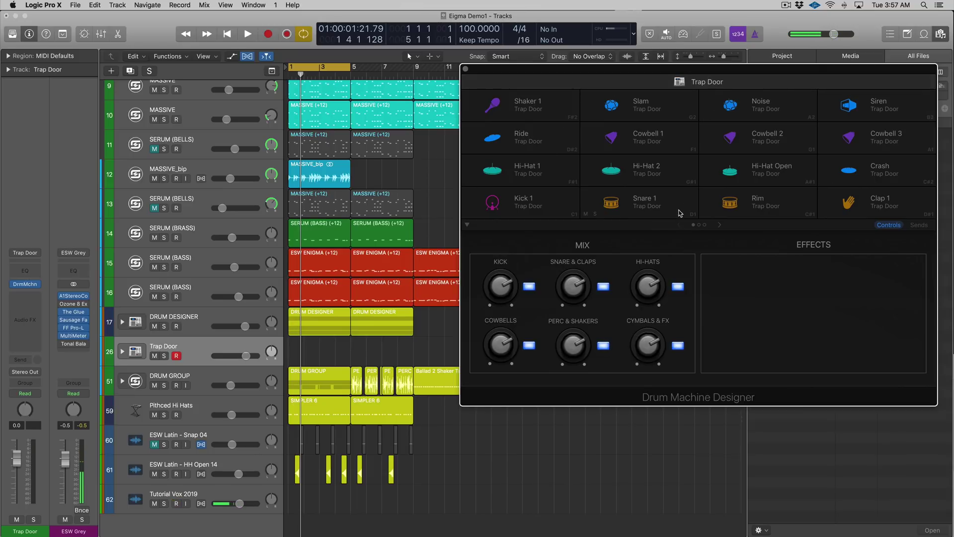
{"action": "left_click", "coordinate": [122, 351]}
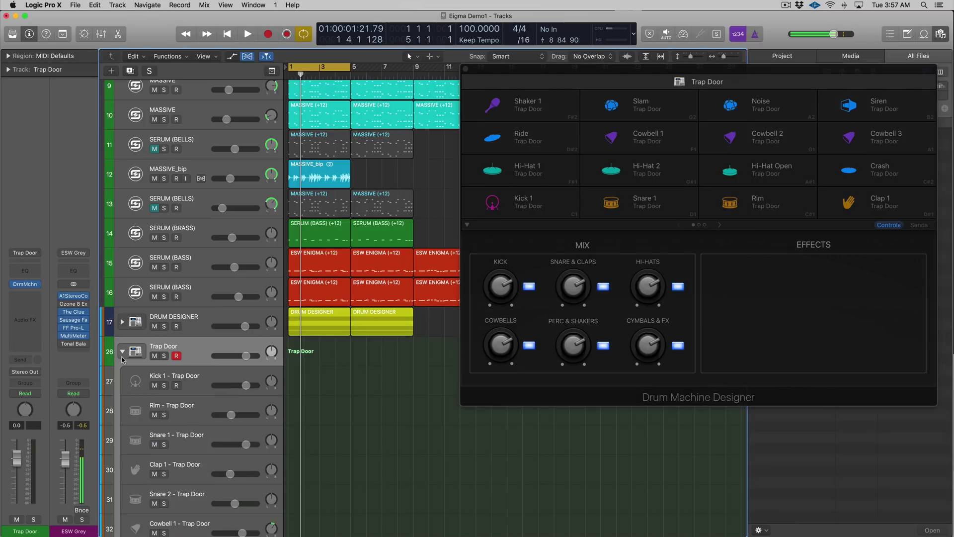
{"action": "left_click", "coordinate": [187, 375]}
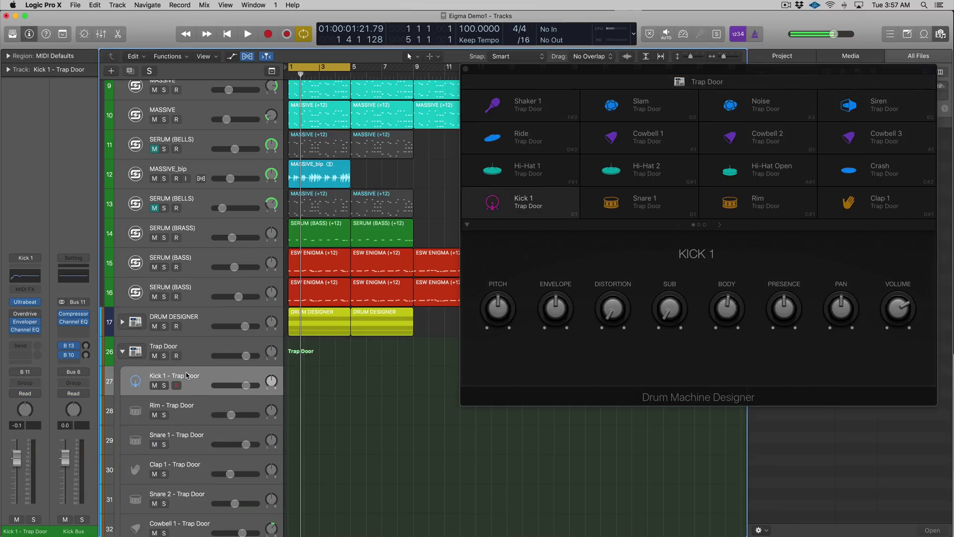
Switch the Kick 1 pad's Ultrabeat to its multi-output version.
{"action": "left_click", "coordinate": [25, 301]}
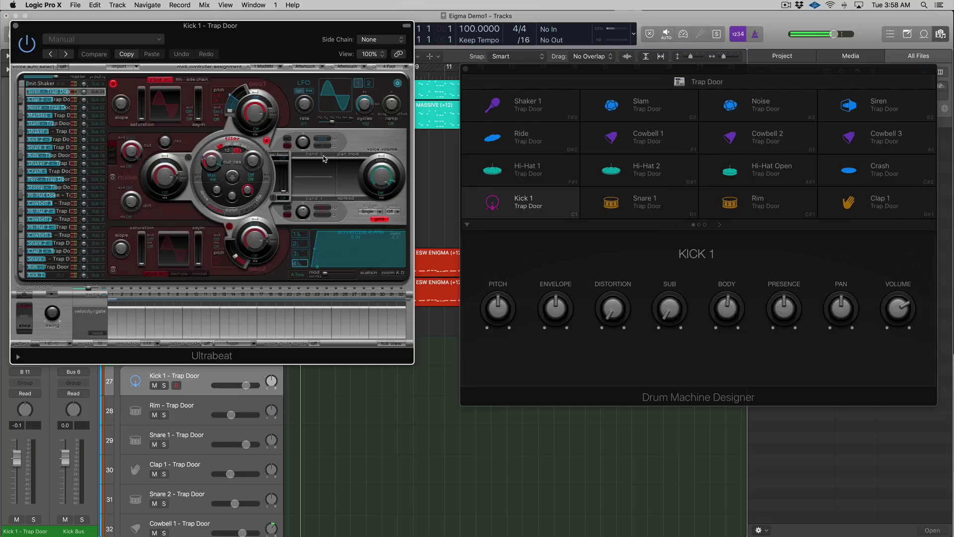
{"action": "left_click_drag", "start_coordinate": [65, 31], "coordinate": [222, 44]}
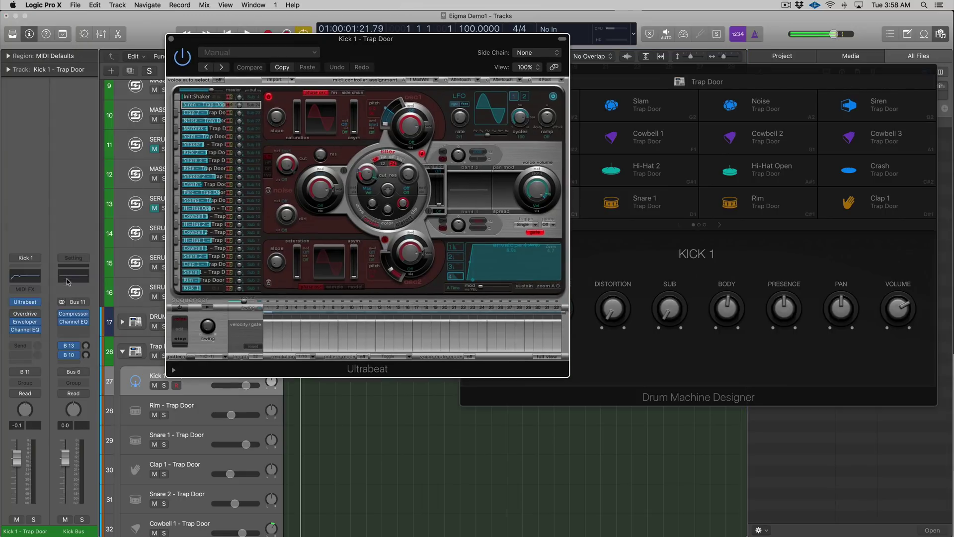
{"action": "left_click", "coordinate": [39, 302]}
{"action": "mouse_move", "coordinate": [52, 459]}
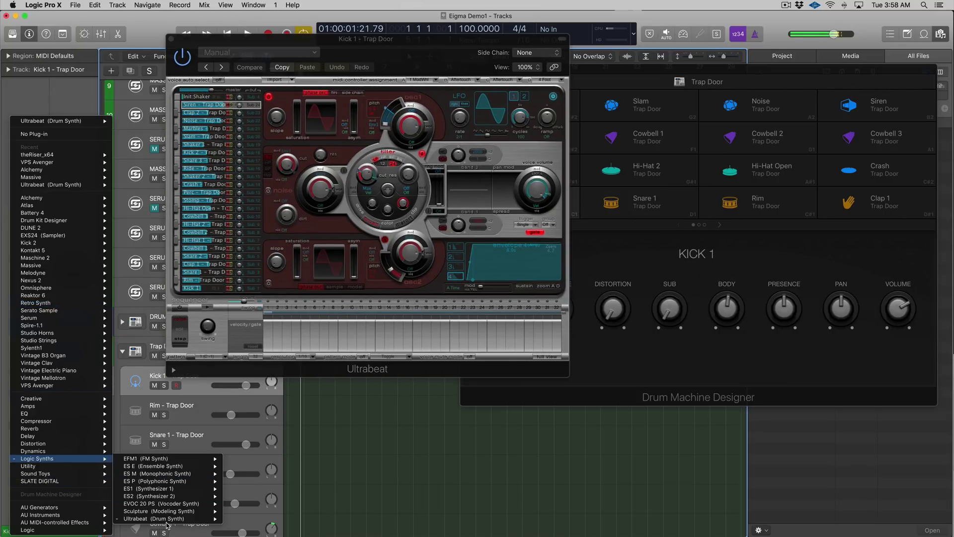
{"action": "mouse_move", "coordinate": [171, 518]}
{"action": "left_click", "coordinate": [262, 518]}
Close Ultrabeat and inspect the Rim, Snare 1, Clap 1, Snare 2 and Kick 1 pad tracks.
{"action": "left_click", "coordinate": [194, 410]}
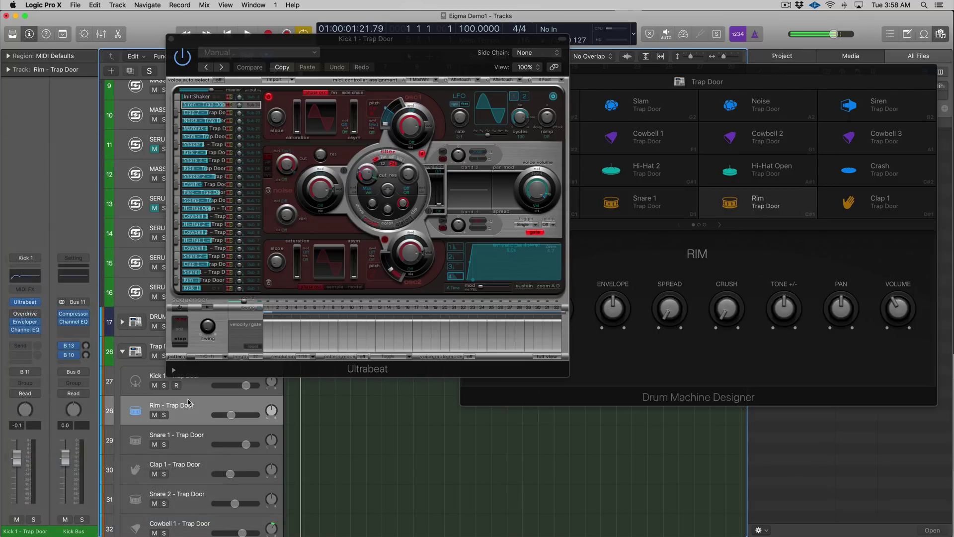
{"action": "left_click", "coordinate": [193, 432]}
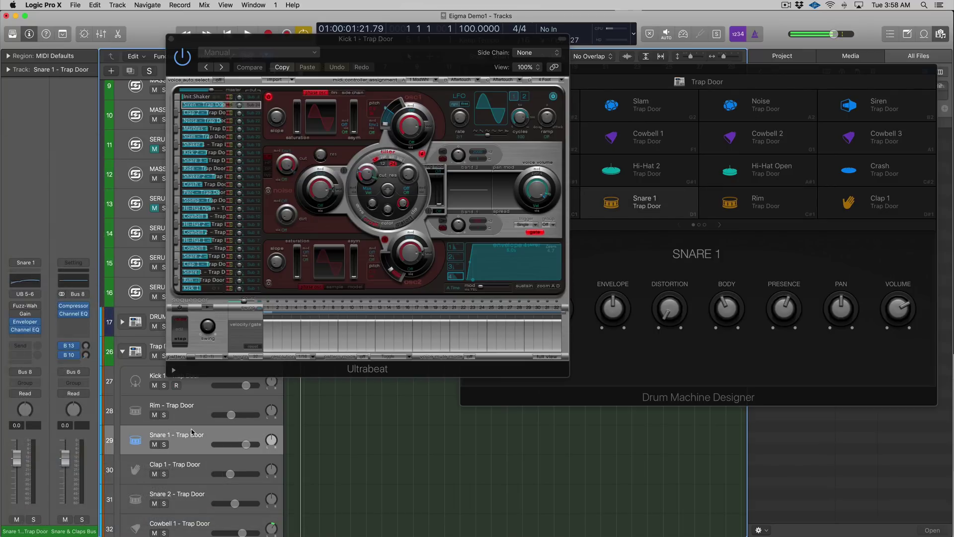
{"action": "left_click", "coordinate": [194, 462]}
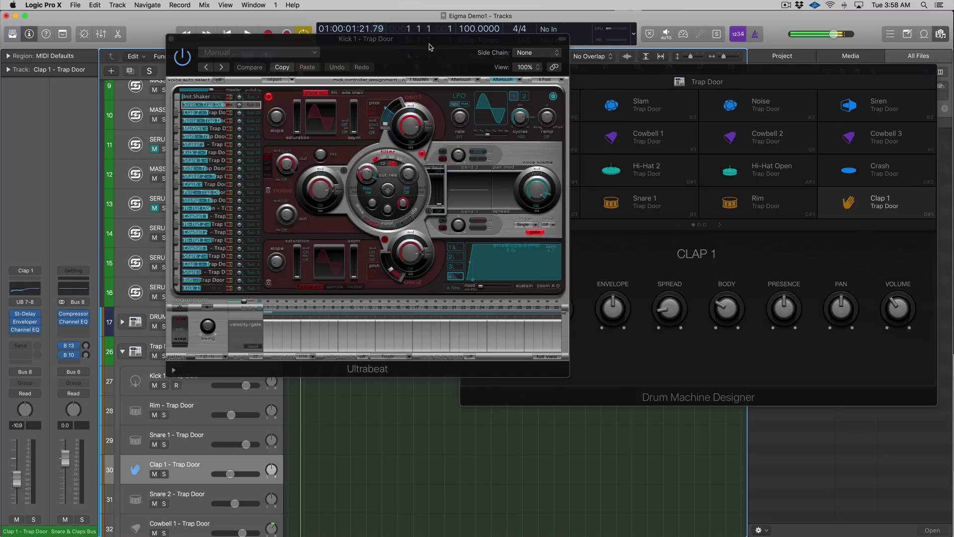
{"action": "left_click_drag", "start_coordinate": [431, 47], "coordinate": [306, 80]}
{"action": "left_click", "coordinate": [45, 71]}
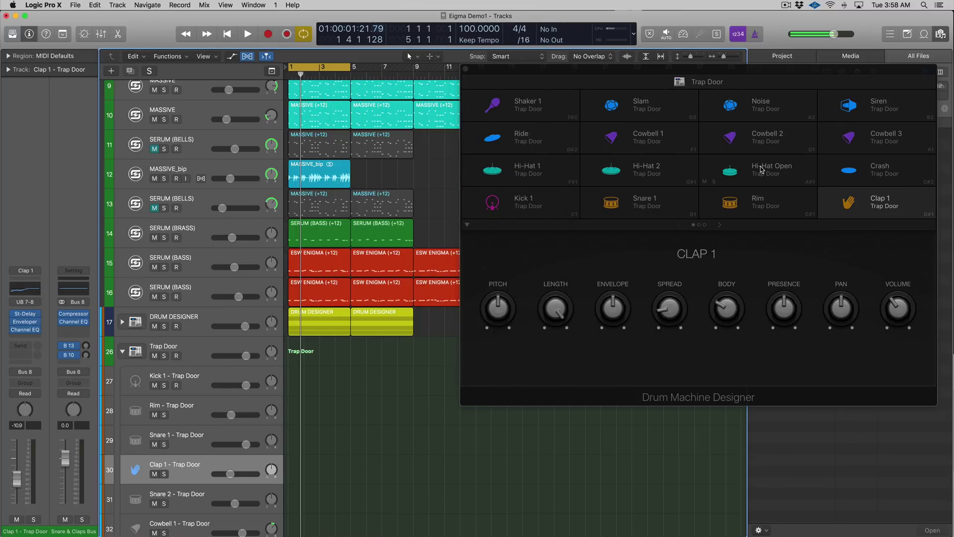
{"action": "left_click", "coordinate": [159, 497]}
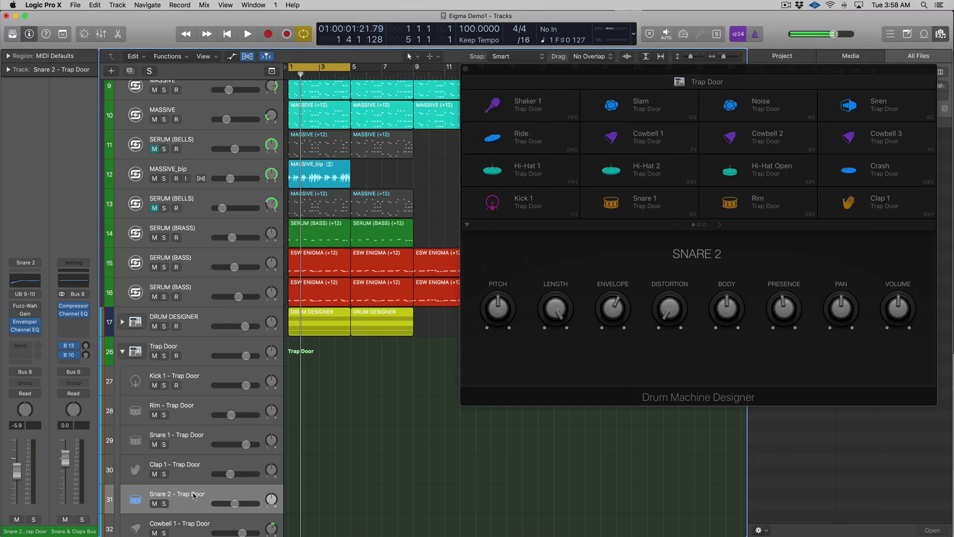
{"action": "left_click", "coordinate": [220, 379]}
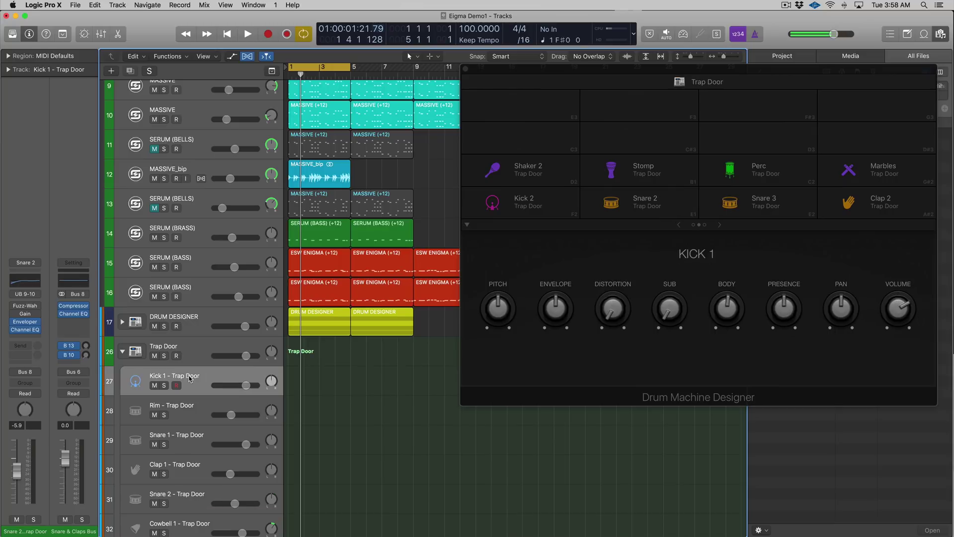
{"action": "left_click", "coordinate": [184, 412]}
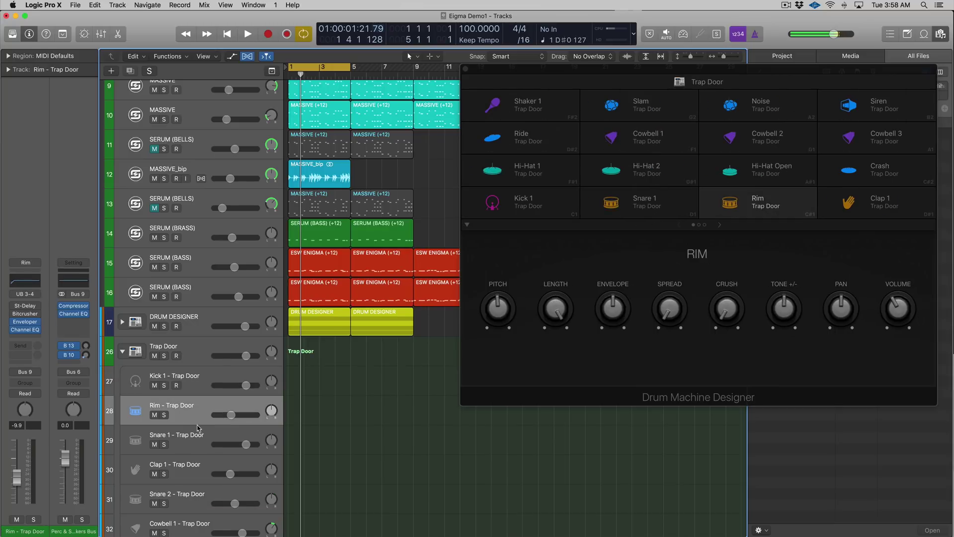
{"action": "left_click", "coordinate": [198, 437]}
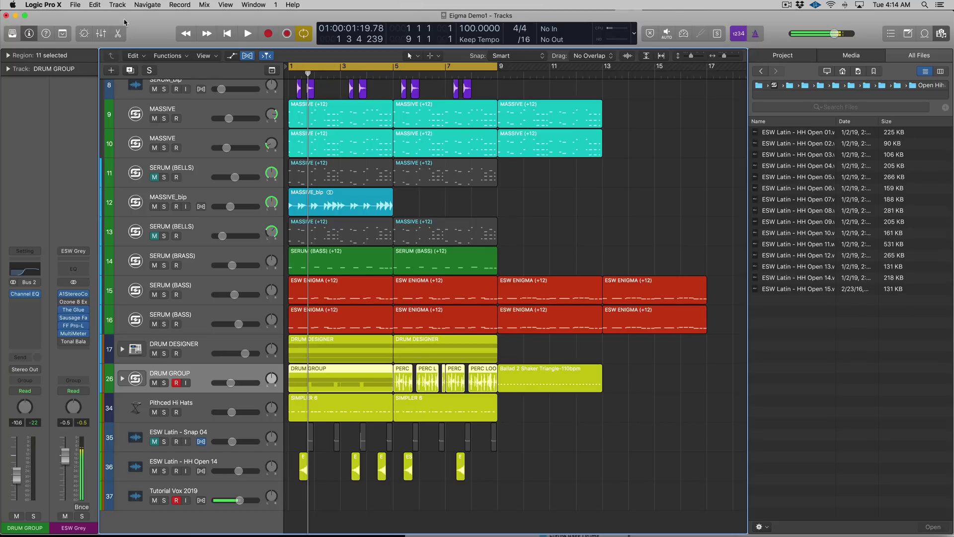
Create another software instrument track and load the Drum Machine Designer Empty Kit onto it.
{"action": "left_click", "coordinate": [117, 5]}
{"action": "key", "text": "Escape"}
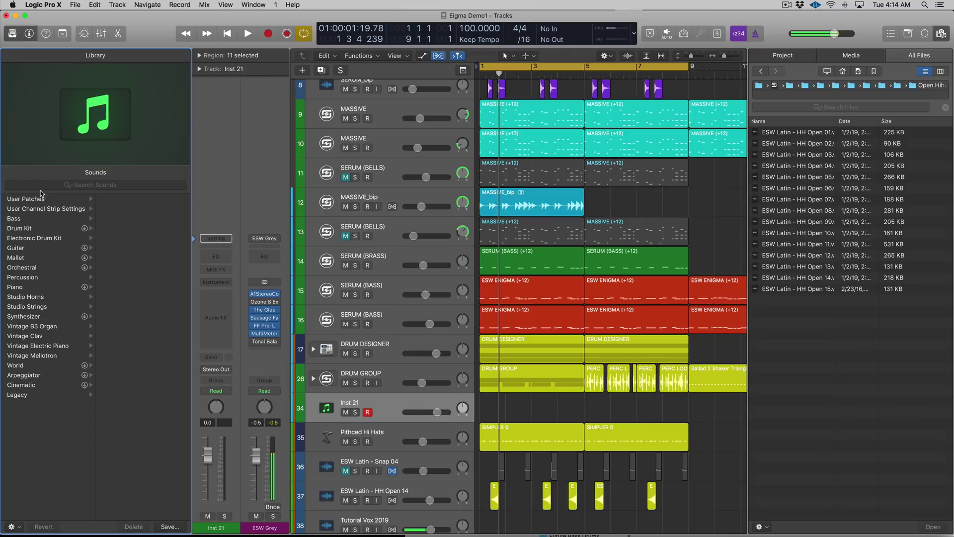
{"action": "left_click", "coordinate": [36, 239]}
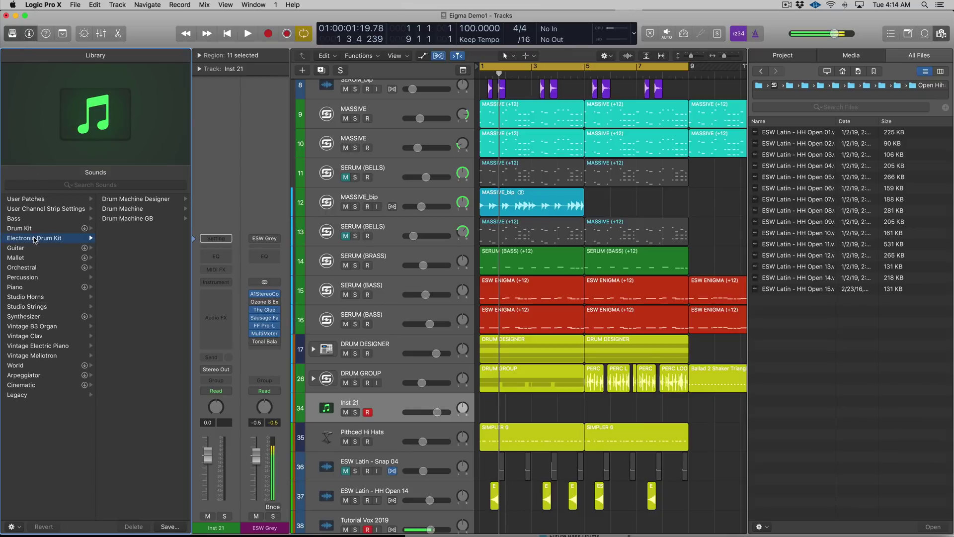
{"action": "left_click", "coordinate": [116, 199]}
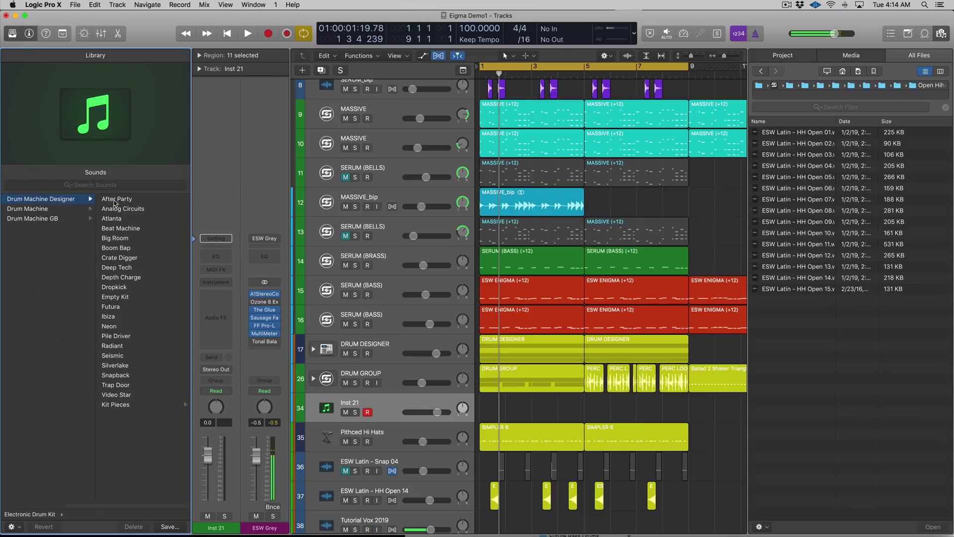
{"action": "left_click", "coordinate": [118, 297]}
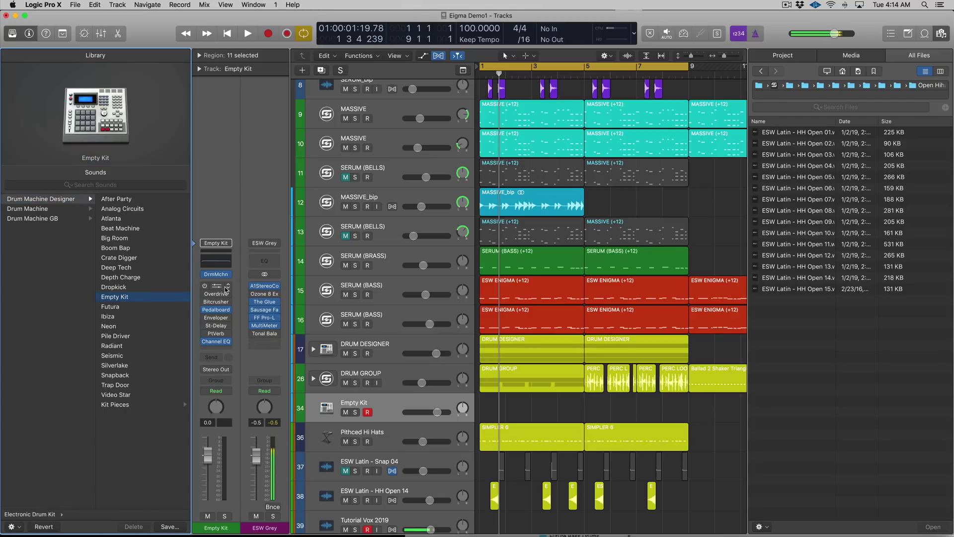
Strip the Overdrive, Bitcrusher and Pedalboard effects from the kit's channel.
{"action": "left_click", "coordinate": [226, 289]}
{"action": "left_click", "coordinate": [227, 292]}
{"action": "left_click", "coordinate": [227, 296]}
{"action": "left_click", "coordinate": [226, 295]}
{"action": "left_click", "coordinate": [227, 296]}
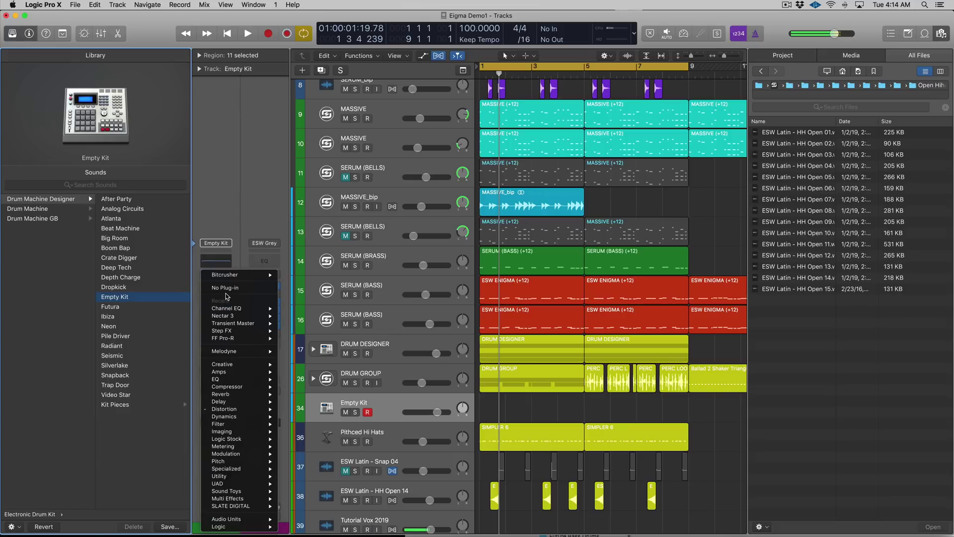
{"action": "left_click", "coordinate": [226, 290]}
{"action": "left_click", "coordinate": [224, 307]}
{"action": "left_click", "coordinate": [226, 310]}
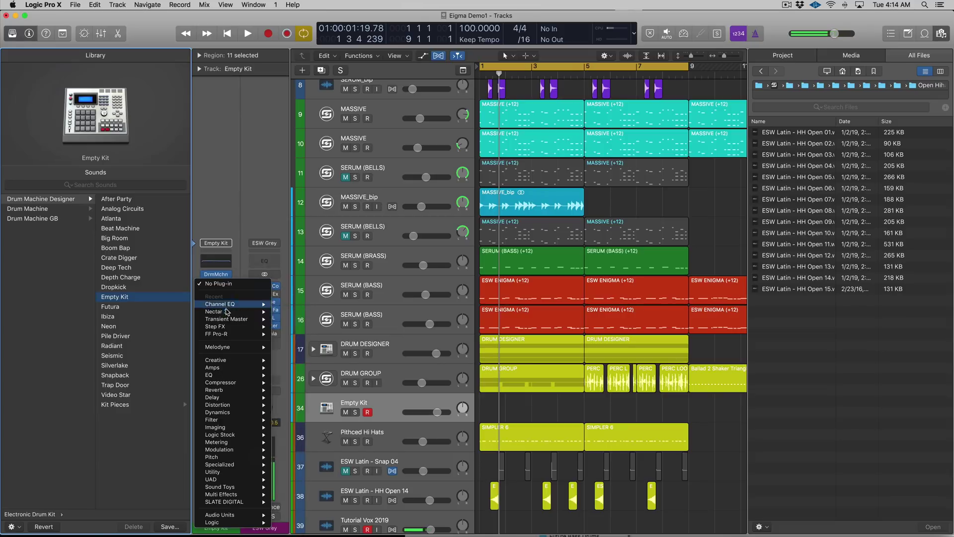
{"action": "left_click", "coordinate": [226, 284]}
Remove the Envelopter, Stereo Delay, PlatinumVerb and remaining effects from the kit.
{"action": "left_click", "coordinate": [229, 296]}
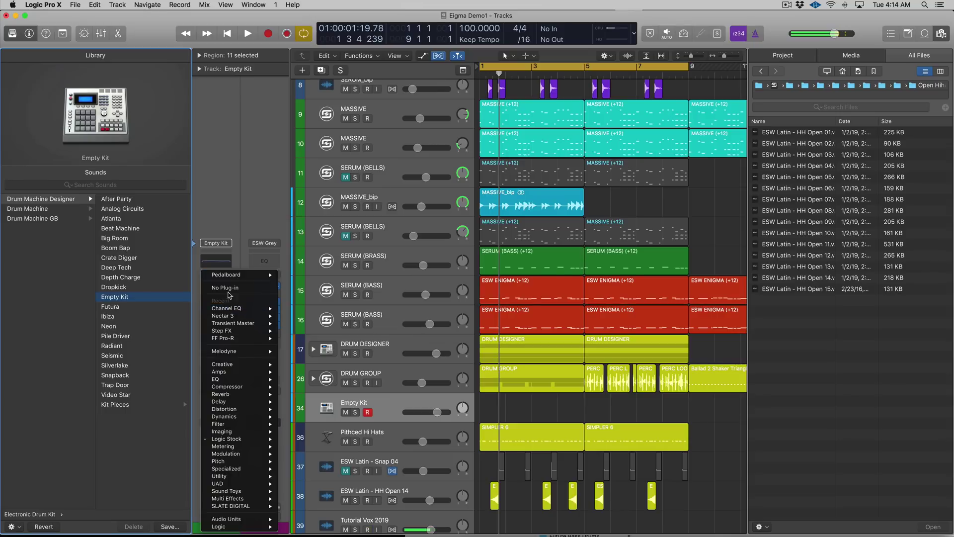
{"action": "left_click", "coordinate": [229, 294]}
{"action": "left_click", "coordinate": [228, 294]}
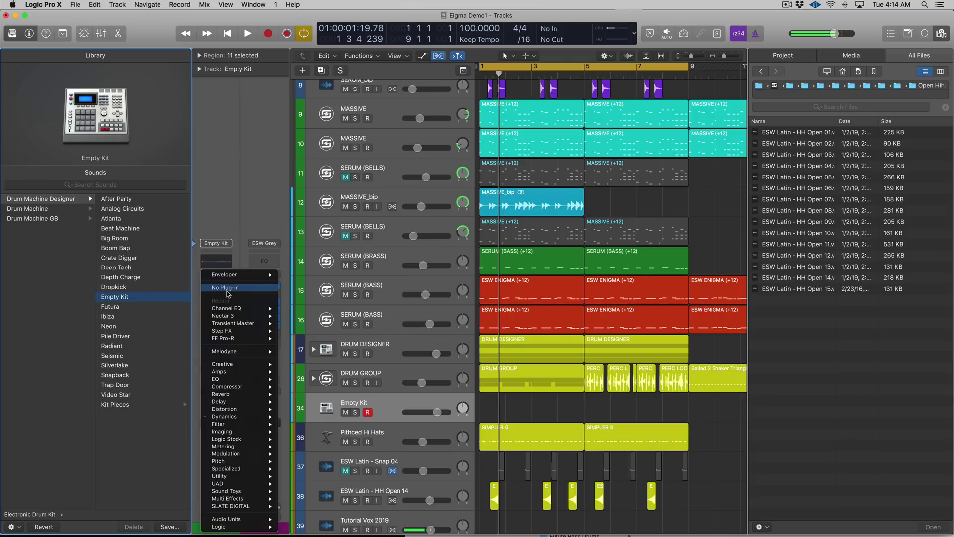
{"action": "left_click", "coordinate": [227, 294]}
{"action": "left_click", "coordinate": [228, 294]}
{"action": "left_click", "coordinate": [227, 295]}
{"action": "left_click", "coordinate": [228, 294]}
{"action": "left_click", "coordinate": [228, 341]}
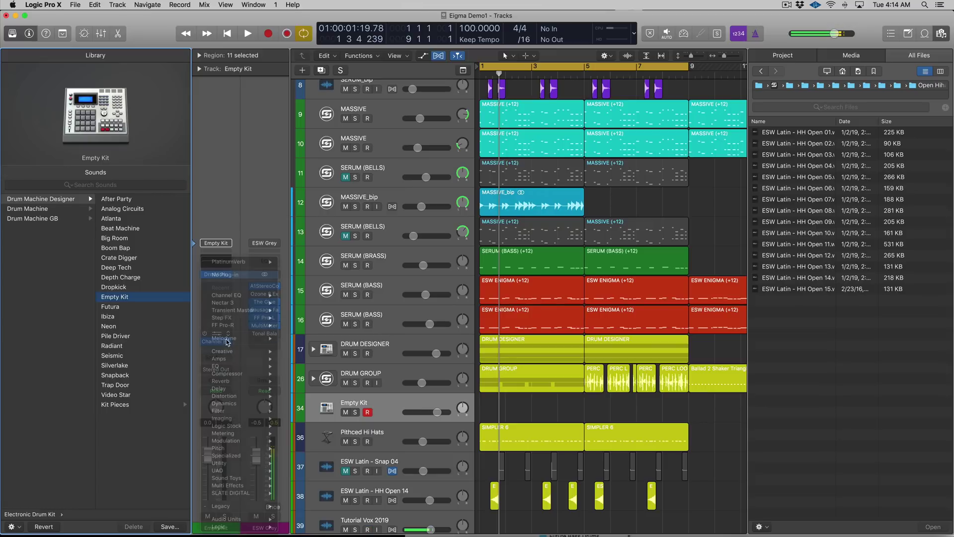
{"action": "left_click", "coordinate": [227, 294]}
{"action": "key", "text": "Escape"}
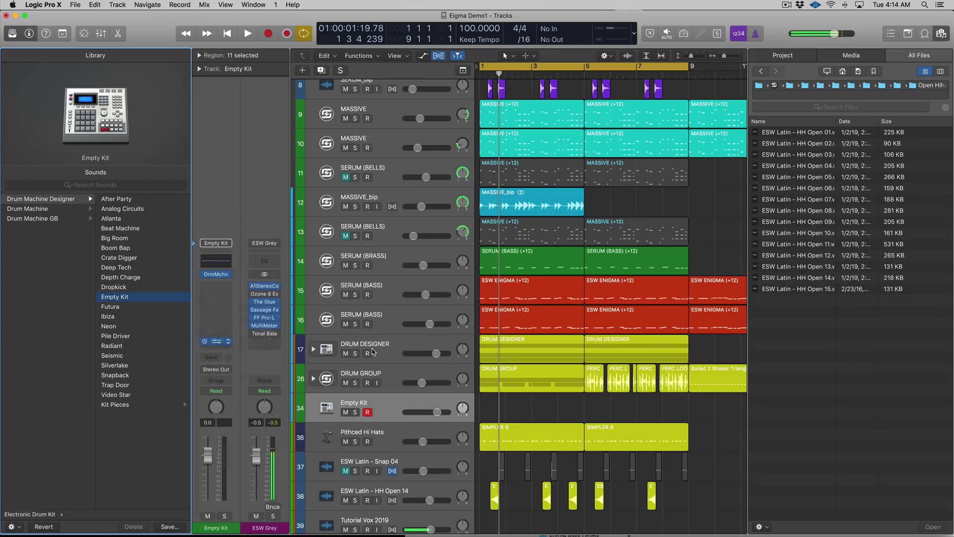
Select the DRUM DESIGNER track and check its The Glue compressor.
{"action": "left_click", "coordinate": [374, 351]}
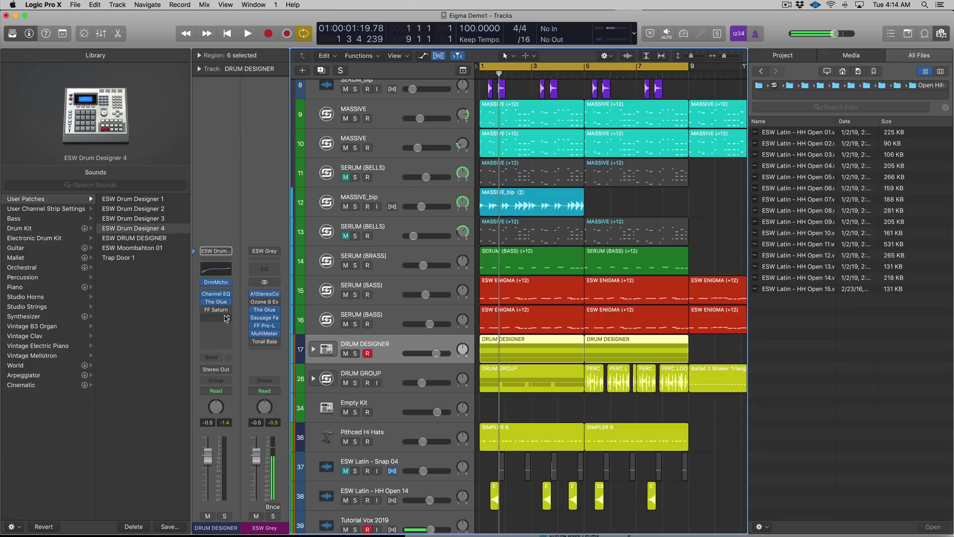
{"action": "left_click", "coordinate": [216, 302]}
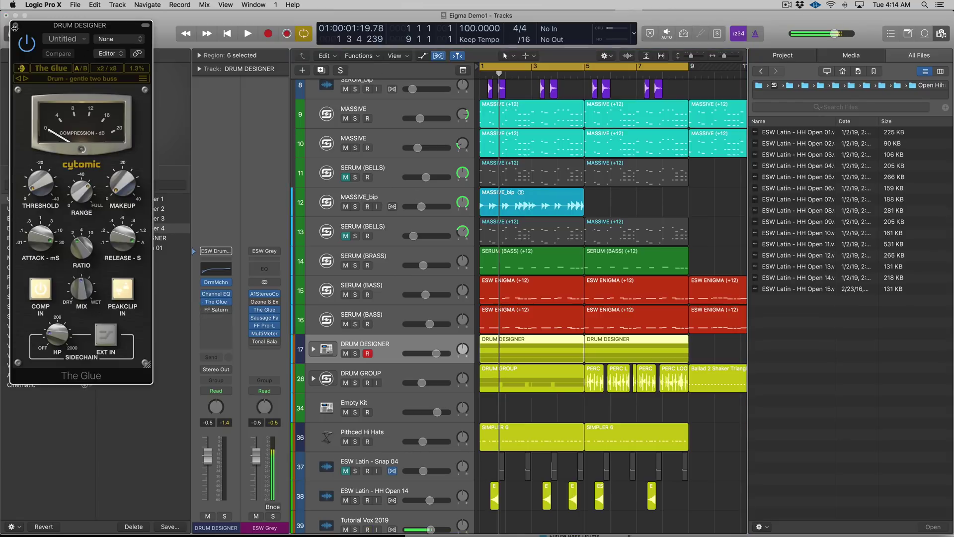
{"action": "left_click", "coordinate": [14, 25]}
{"action": "mouse_move", "coordinate": [207, 309]}
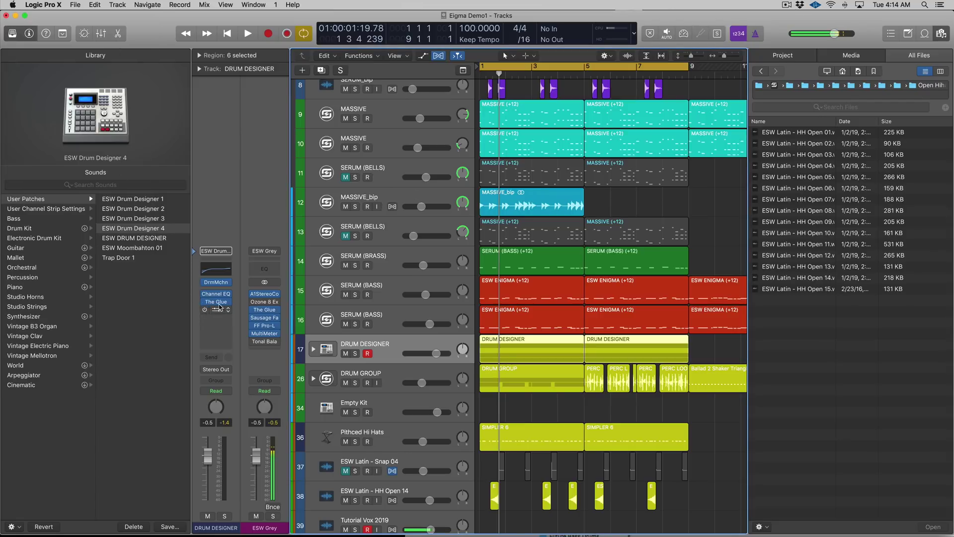
Open the Empty Kit's Drum Machine Designer and hide the Library for room.
{"action": "left_click", "coordinate": [397, 405]}
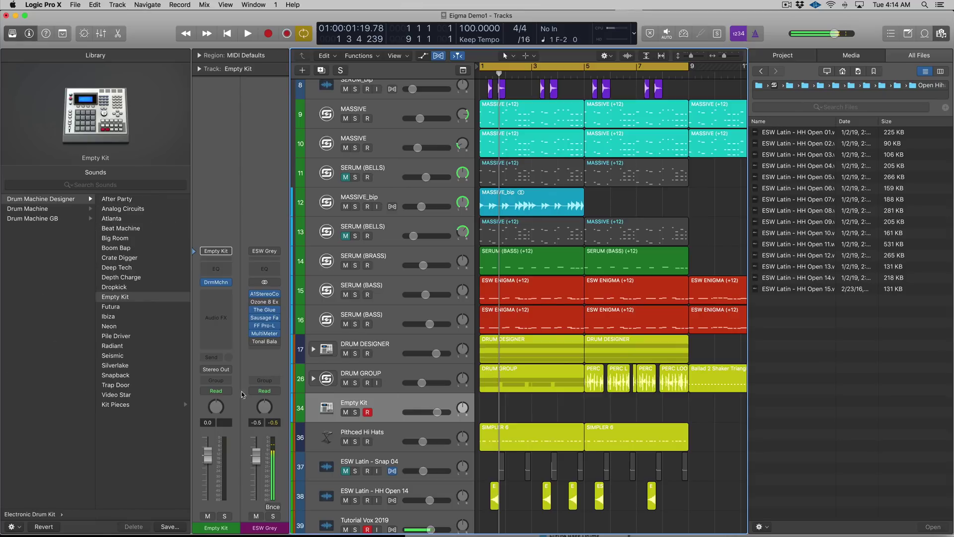
{"action": "left_click", "coordinate": [216, 282]}
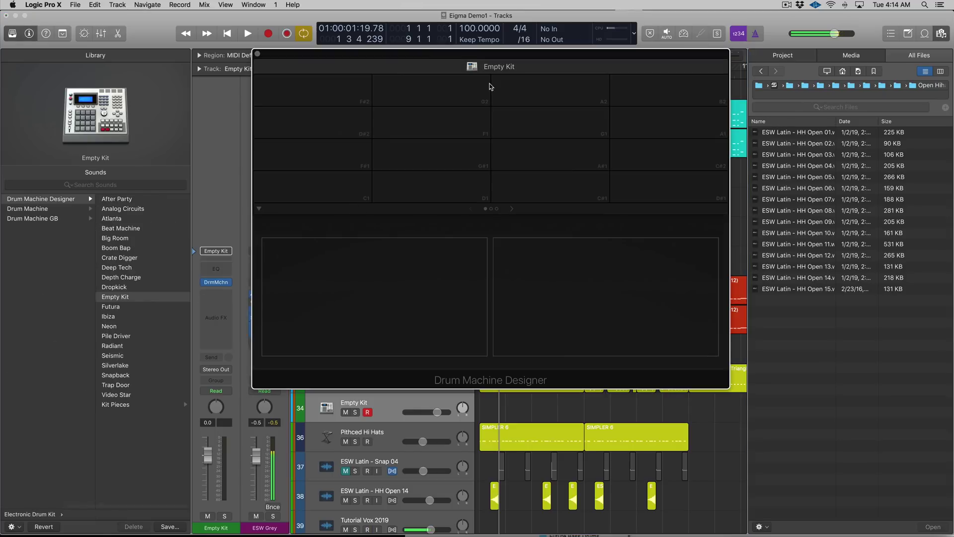
{"action": "left_click_drag", "start_coordinate": [457, 58], "coordinate": [397, 52]}
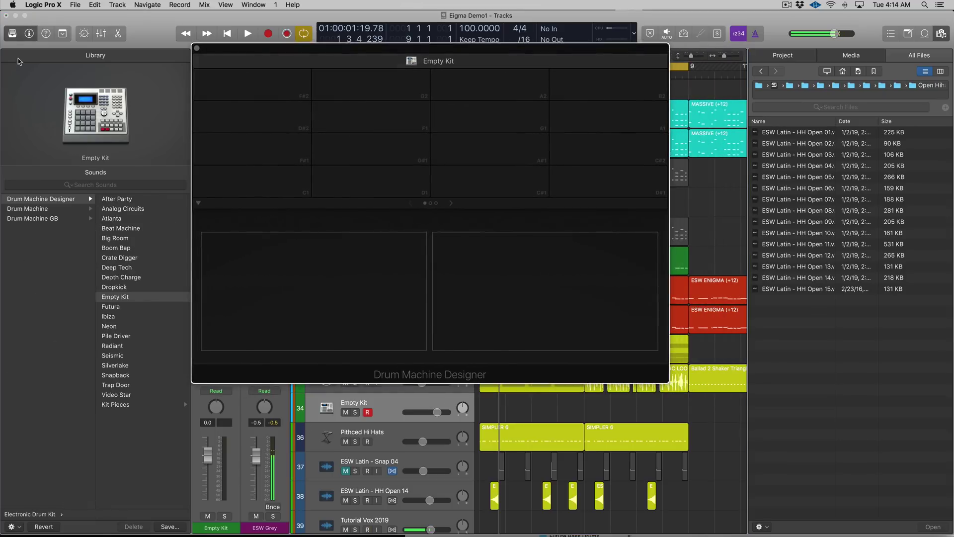
{"action": "left_click", "coordinate": [12, 33]}
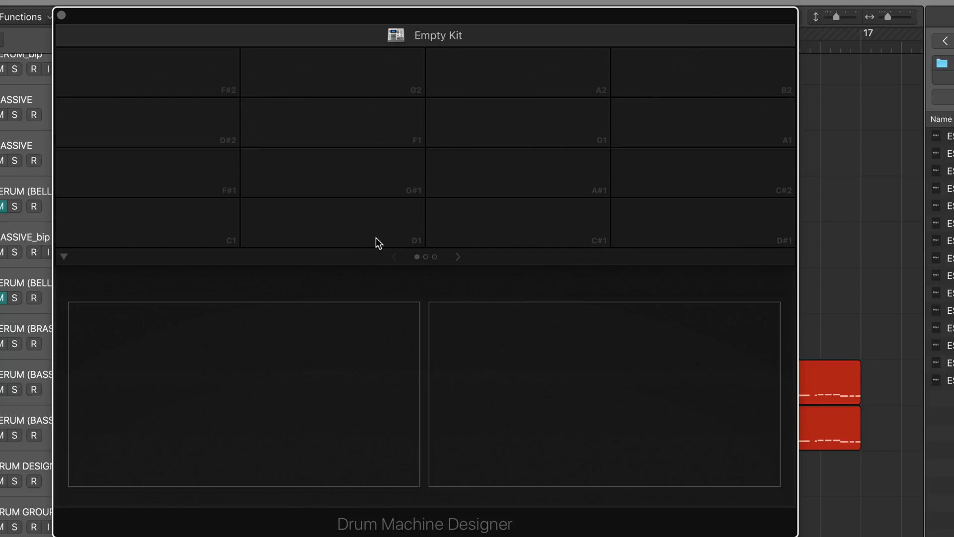
Drag C#1, E1, F1, F#1, G1 and G#1 pads into new grid positions.
{"action": "left_click_drag", "start_coordinate": [530, 212], "coordinate": [397, 211]}
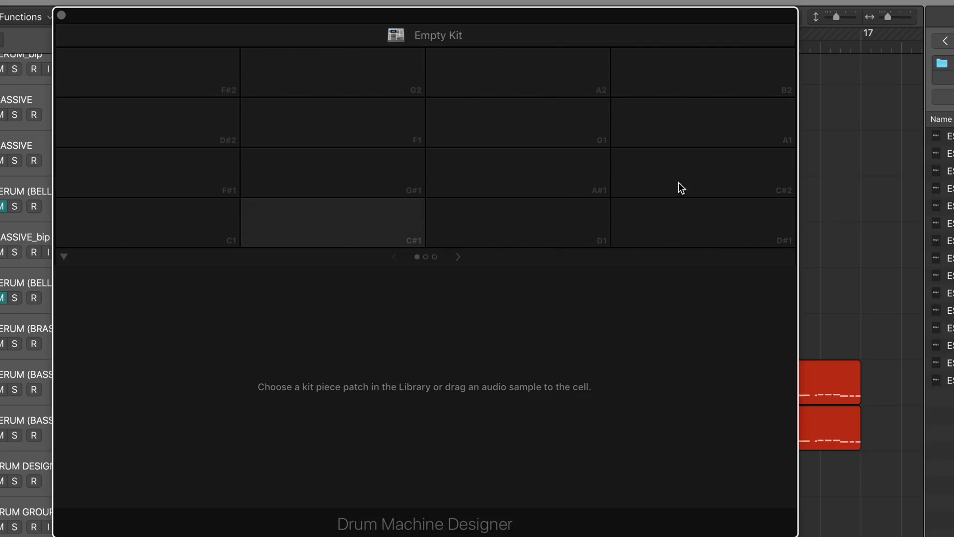
{"action": "left_click", "coordinate": [462, 256]}
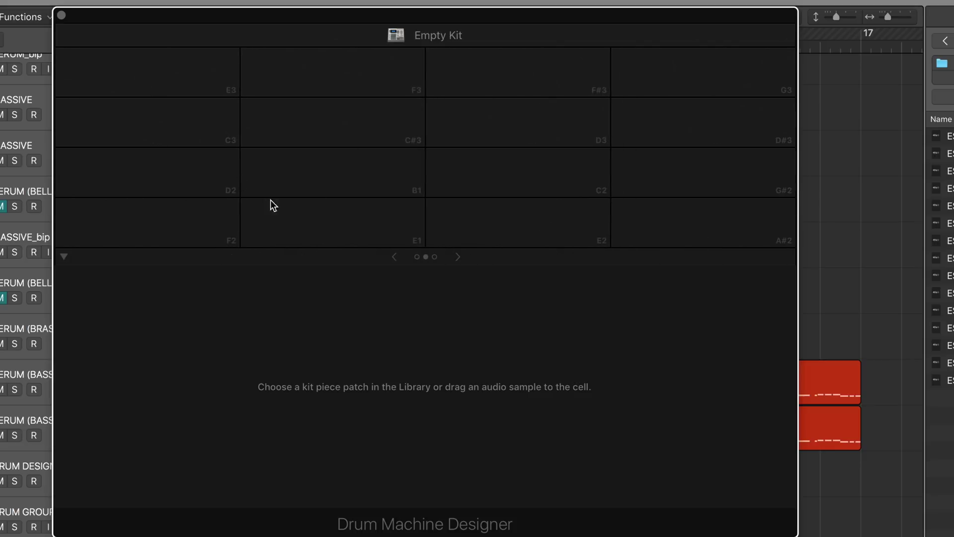
{"action": "left_click_drag", "start_coordinate": [393, 220], "coordinate": [190, 175]}
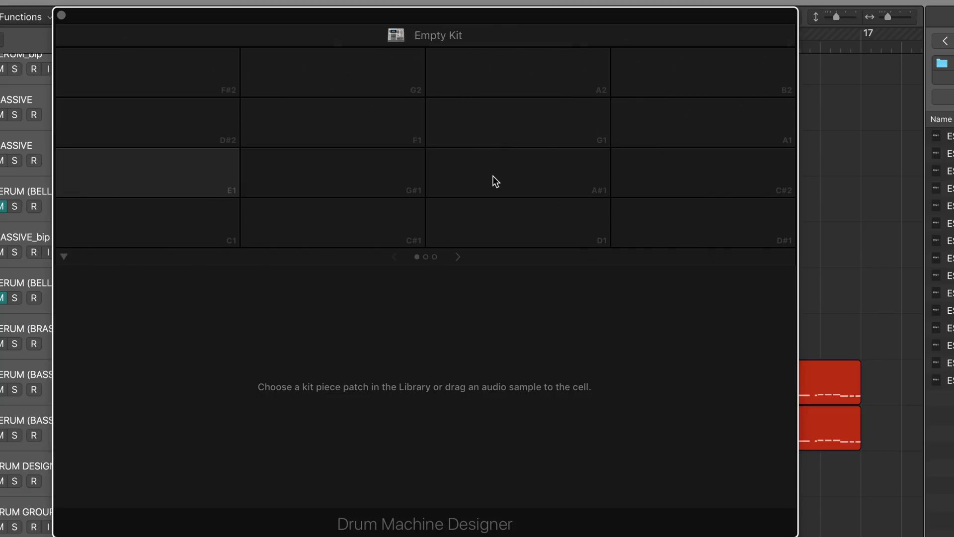
{"action": "left_click_drag", "start_coordinate": [392, 139], "coordinate": [380, 182]}
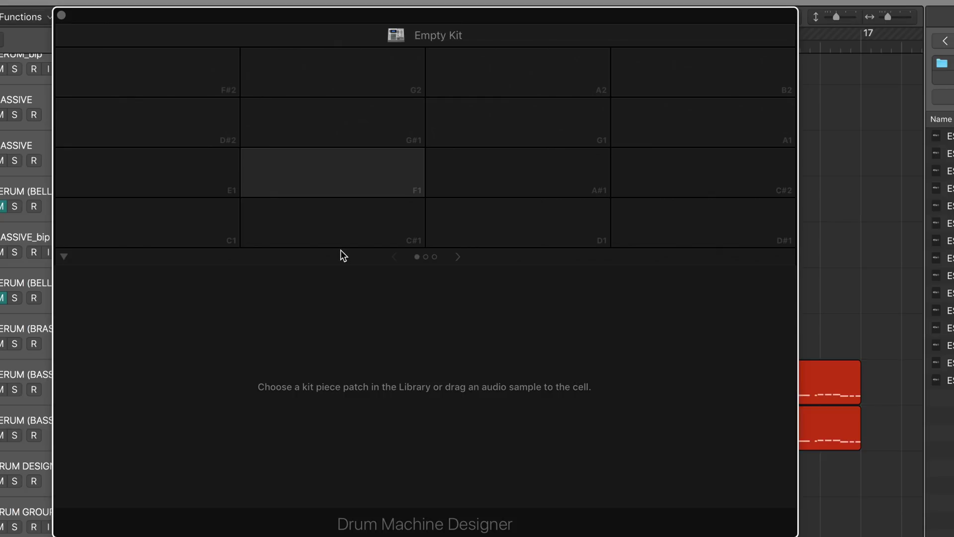
{"action": "left_click", "coordinate": [458, 256]}
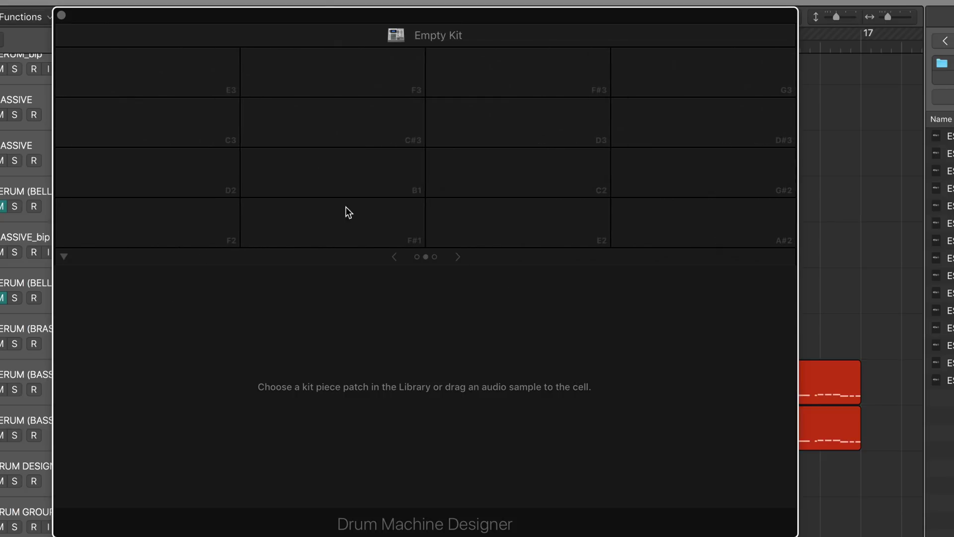
{"action": "left_click_drag", "start_coordinate": [347, 211], "coordinate": [517, 175]}
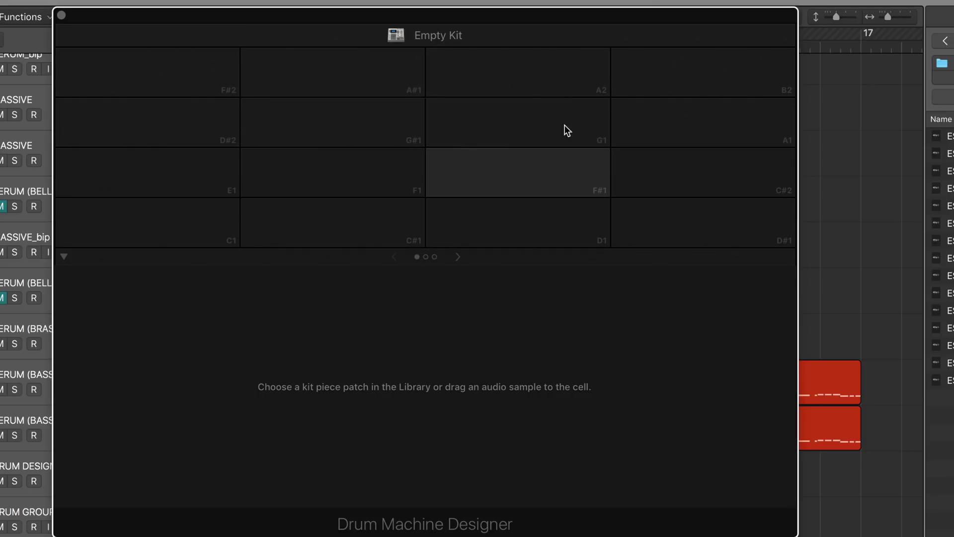
{"action": "left_click_drag", "start_coordinate": [564, 129], "coordinate": [711, 180]}
{"action": "left_click_drag", "start_coordinate": [277, 119], "coordinate": [183, 130]}
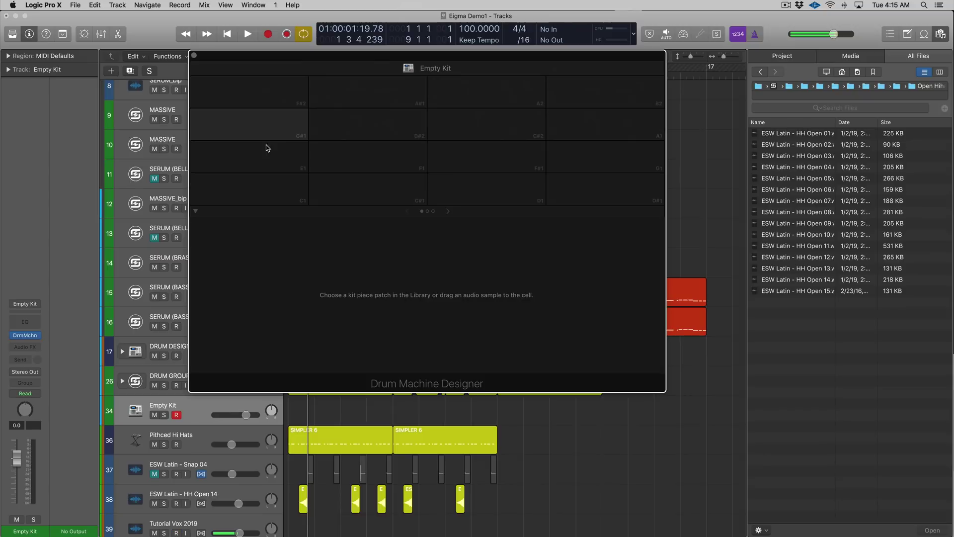
{"action": "left_click", "coordinate": [194, 55]}
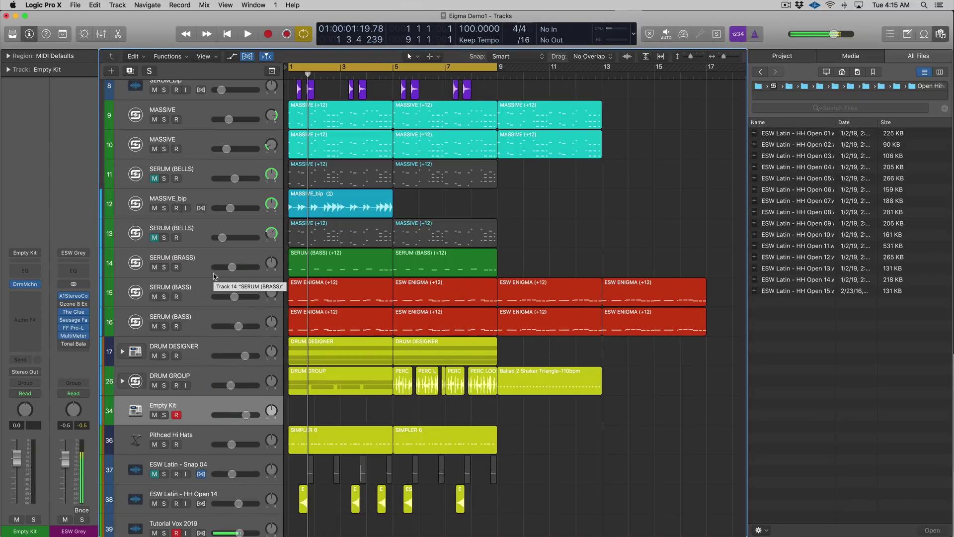
{"action": "left_click", "coordinate": [25, 284]}
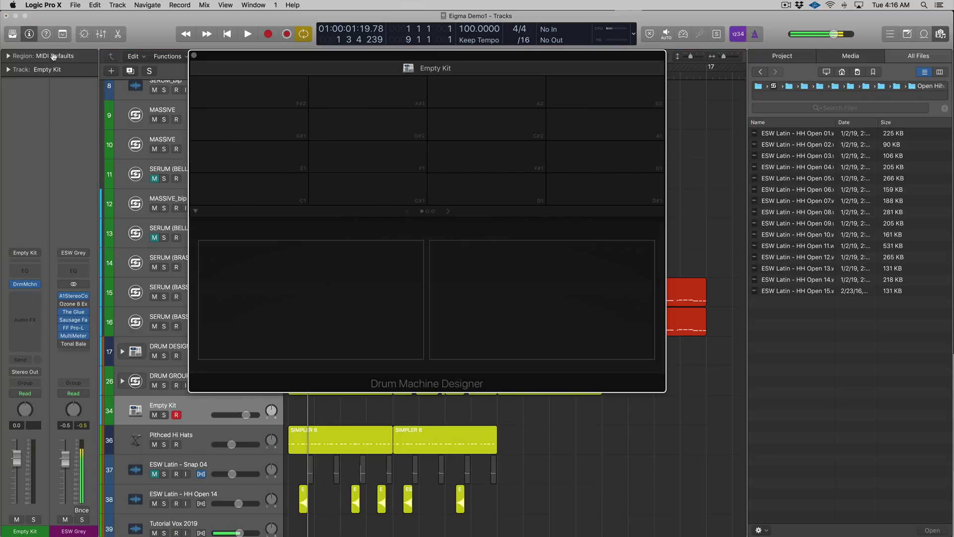
{"action": "left_click_drag", "start_coordinate": [189, 52], "coordinate": [228, 49]}
{"action": "left_click", "coordinate": [12, 34]}
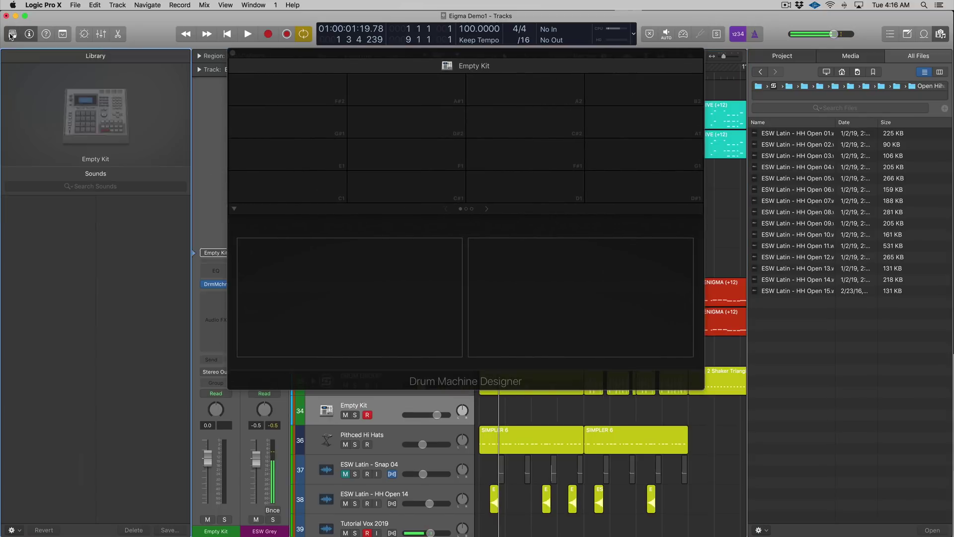
{"action": "left_click", "coordinate": [162, 529]}
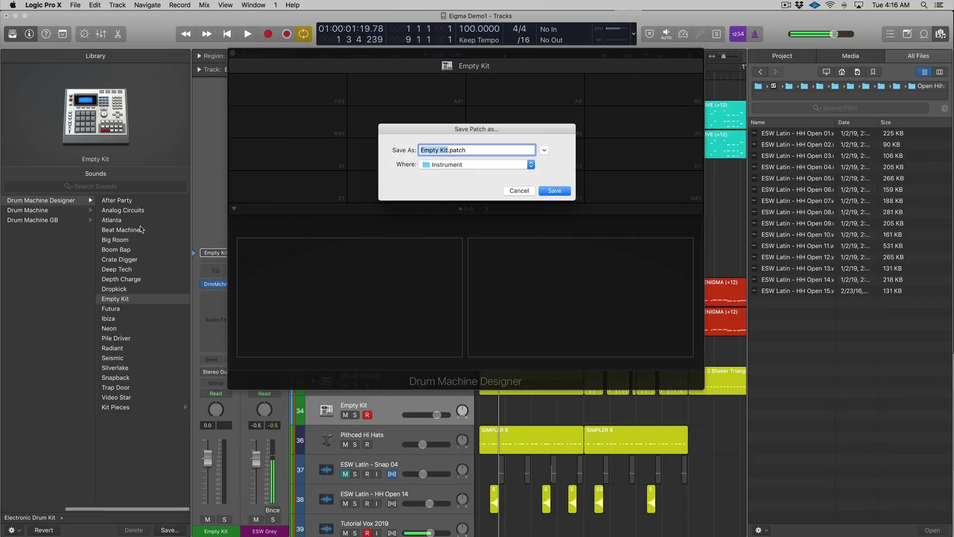
{"action": "left_click", "coordinate": [519, 190]}
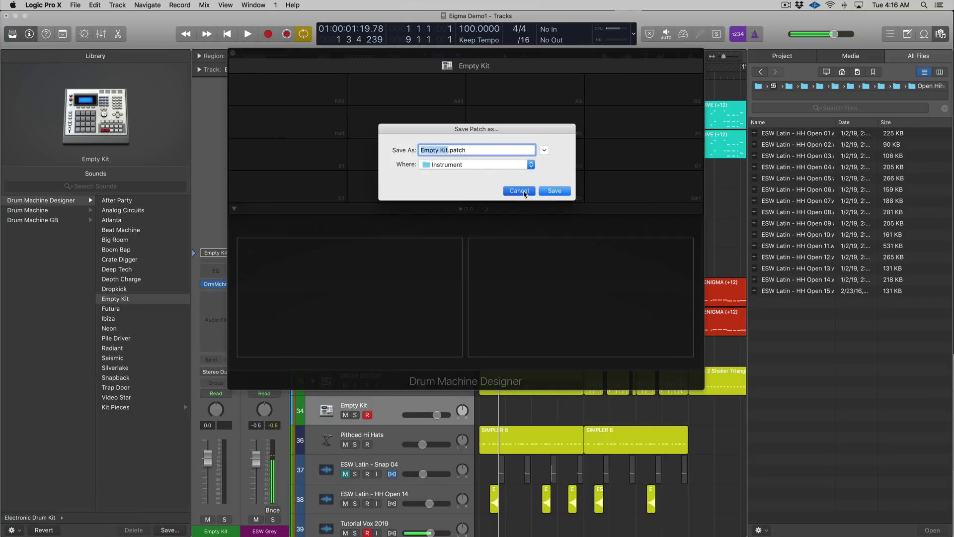
{"action": "scroll", "coordinate": [35, 224], "scroll_direction": "left", "scroll_amount": 3}
{"action": "left_click", "coordinate": [45, 201]}
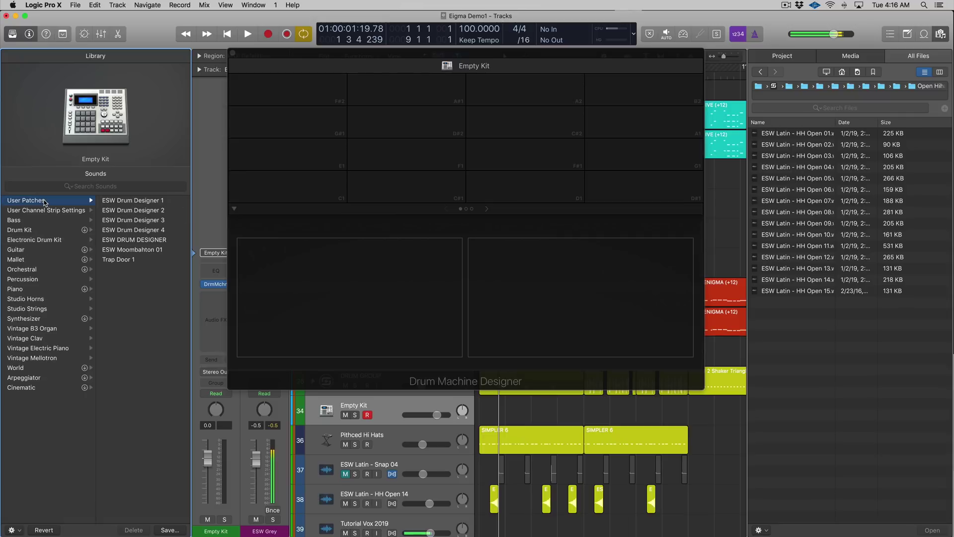
{"action": "left_click", "coordinate": [12, 35]}
Load Kick 09 onto the C1 pad and Kick 11 onto the E1 pad.
{"action": "left_click_drag", "start_coordinate": [289, 64], "coordinate": [318, 72]}
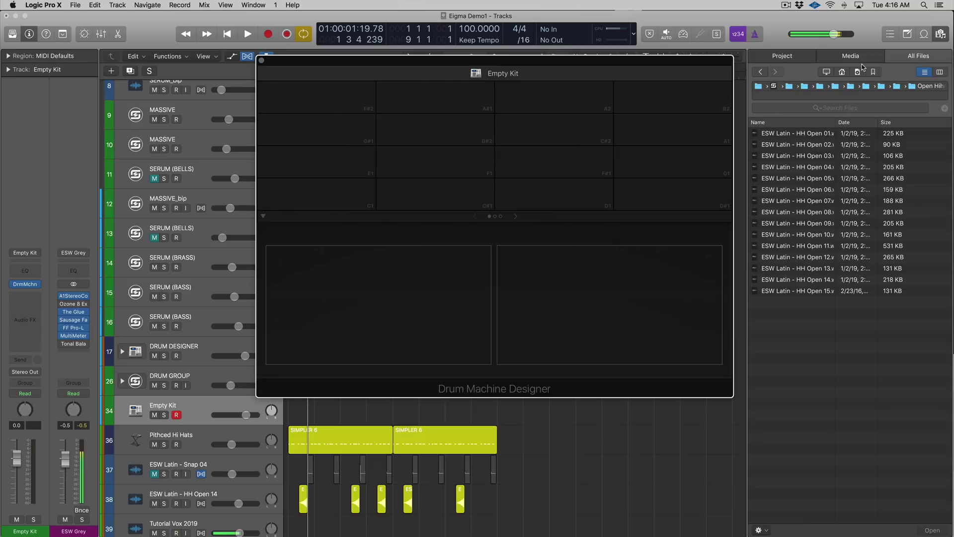
{"action": "left_click", "coordinate": [760, 72]}
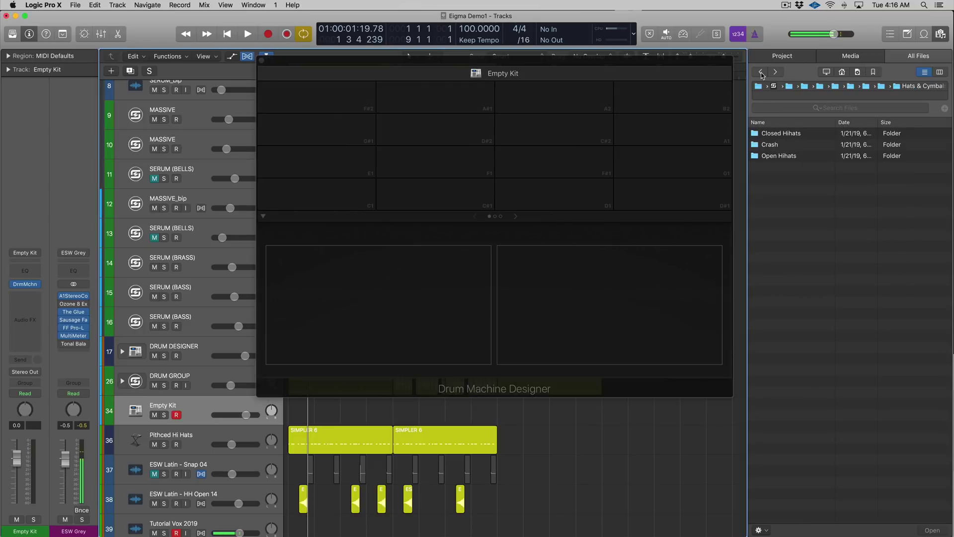
{"action": "double_click", "coordinate": [769, 133]}
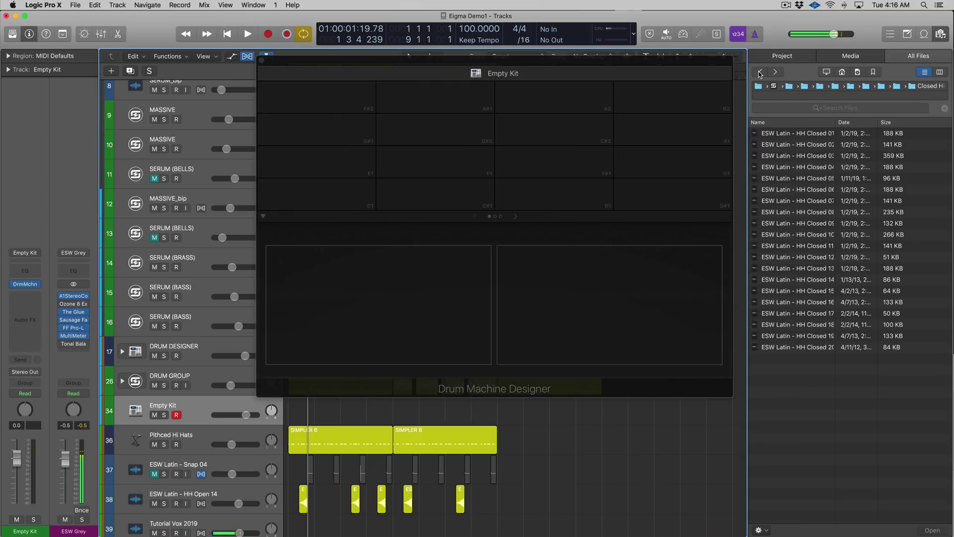
{"action": "left_click", "coordinate": [760, 72]}
{"action": "left_click", "coordinate": [760, 71]}
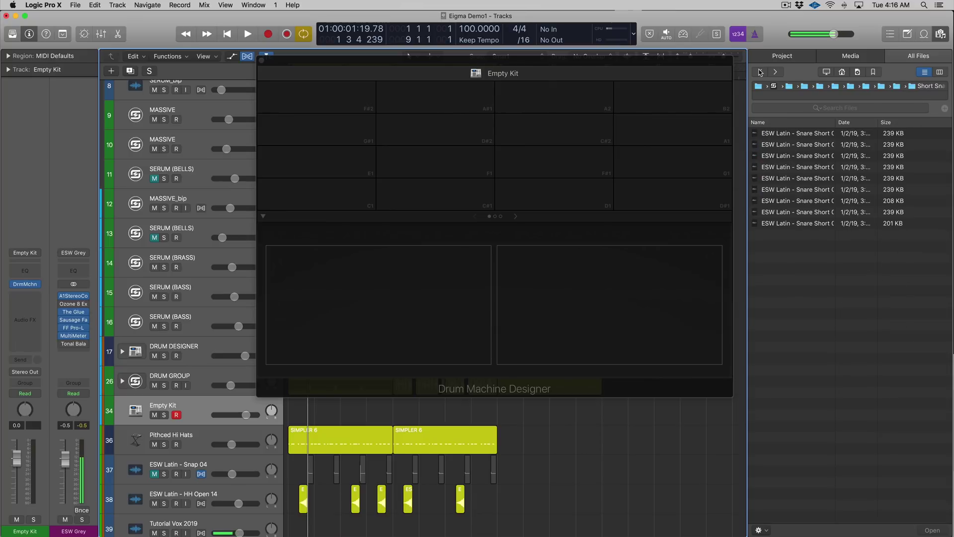
{"action": "left_click", "coordinate": [760, 71]}
{"action": "left_click", "coordinate": [760, 71]}
{"action": "double_click", "coordinate": [784, 144]}
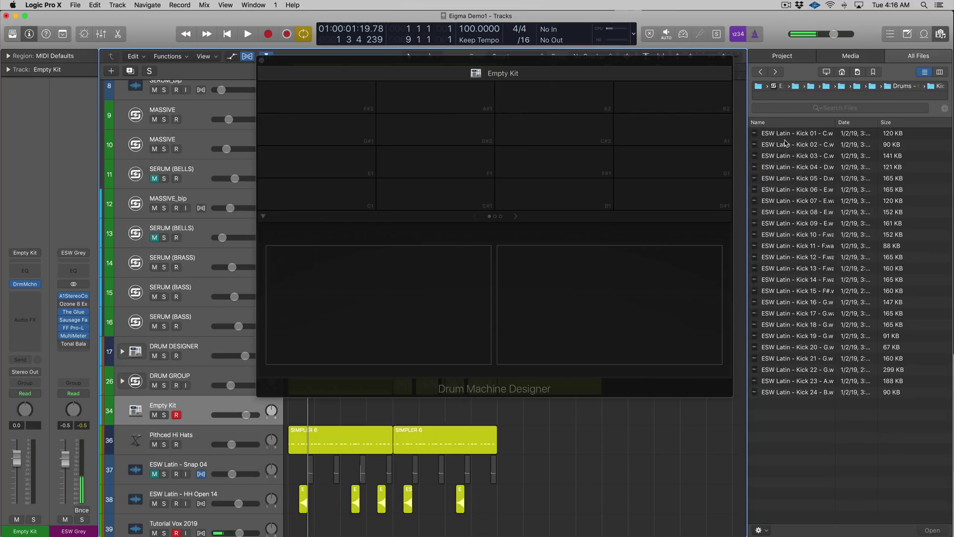
{"action": "left_click_drag", "start_coordinate": [812, 226], "coordinate": [348, 196]}
{"action": "left_click_drag", "start_coordinate": [797, 245], "coordinate": [375, 149]}
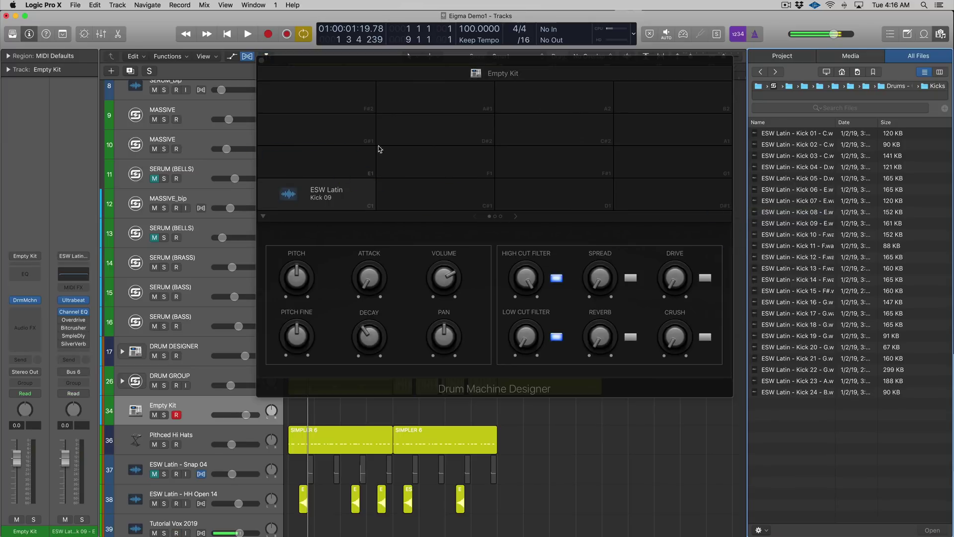
Load Snare Rim 01 onto the F1 pad and Snare Short 00 onto C#1.
{"action": "left_click", "coordinate": [759, 72]}
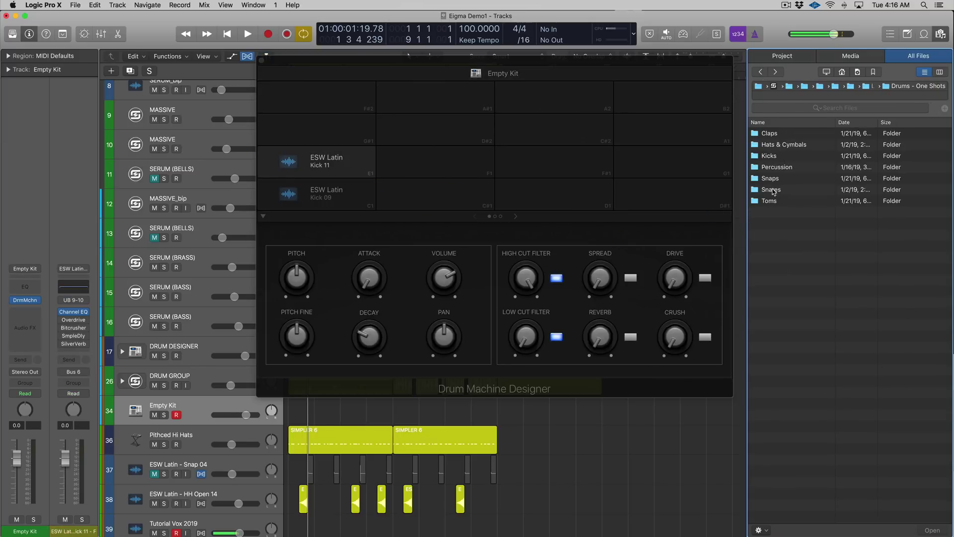
{"action": "double_click", "coordinate": [774, 192]}
{"action": "double_click", "coordinate": [778, 145]}
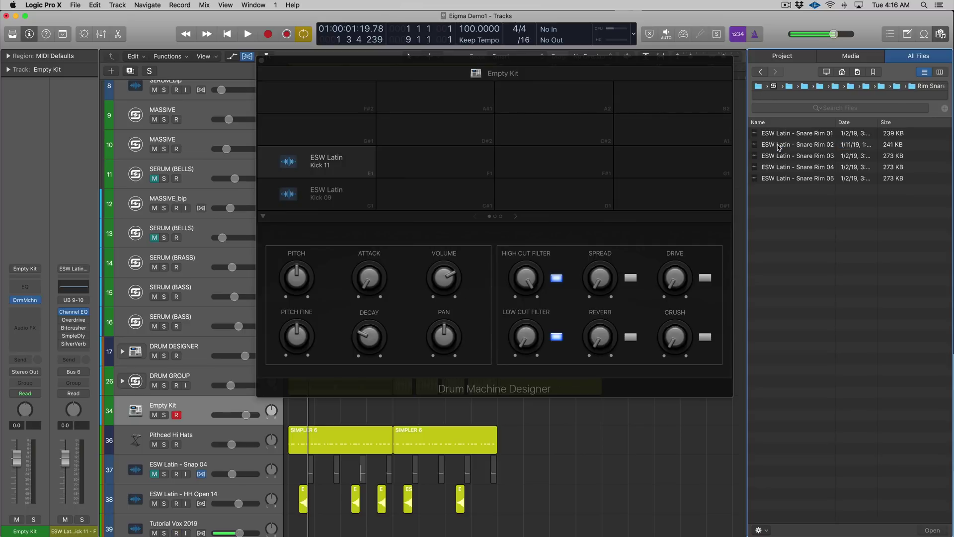
{"action": "left_click_drag", "start_coordinate": [779, 138], "coordinate": [437, 161]}
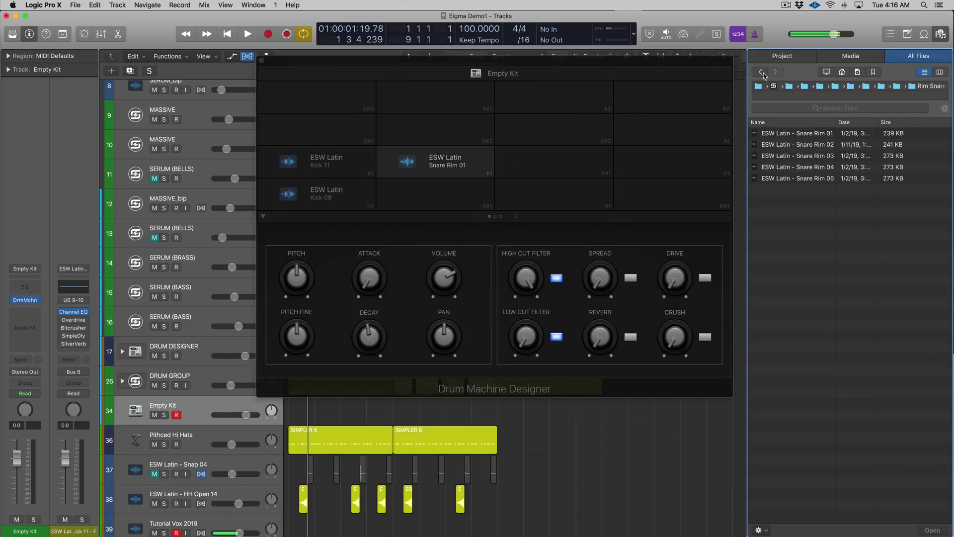
{"action": "left_click", "coordinate": [760, 72]}
{"action": "double_click", "coordinate": [790, 155]}
{"action": "left_click_drag", "start_coordinate": [793, 136], "coordinate": [439, 200]}
{"action": "left_click", "coordinate": [760, 72]}
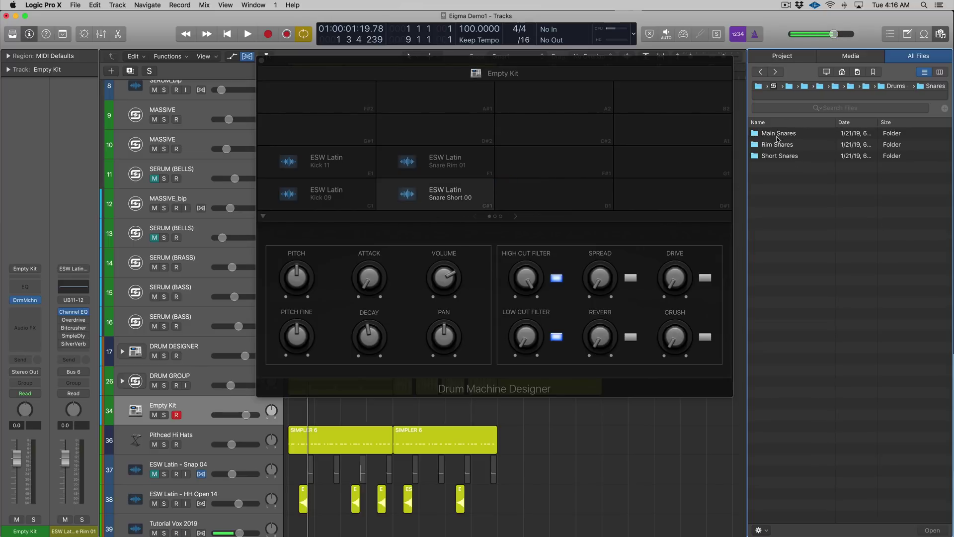
Load HH Closed 01 onto D1, HH Closed 05 onto F#1, and HH Open 02 onto an empty pad.
{"action": "left_click", "coordinate": [760, 72]}
{"action": "left_click", "coordinate": [762, 72]}
{"action": "left_click", "coordinate": [763, 73]}
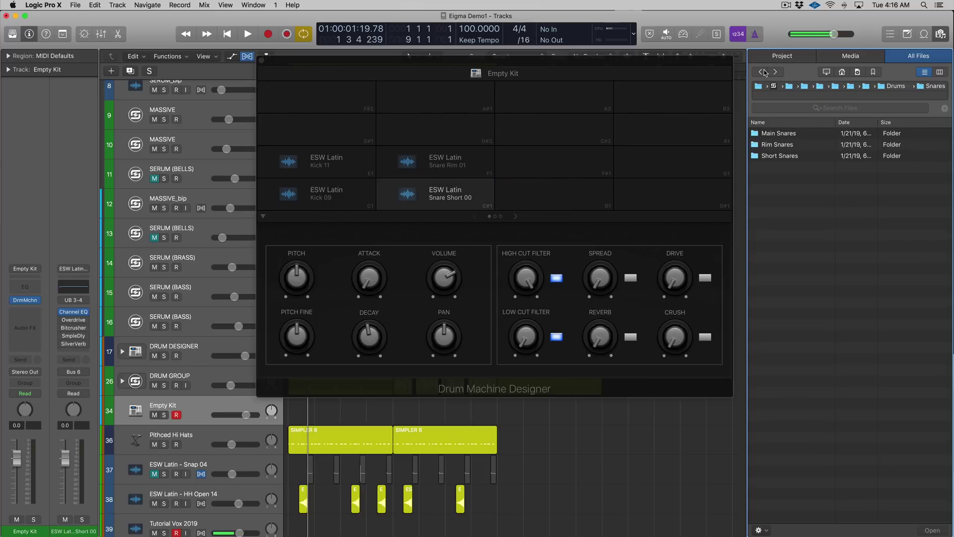
{"action": "left_click", "coordinate": [764, 73]}
{"action": "left_click", "coordinate": [776, 73]}
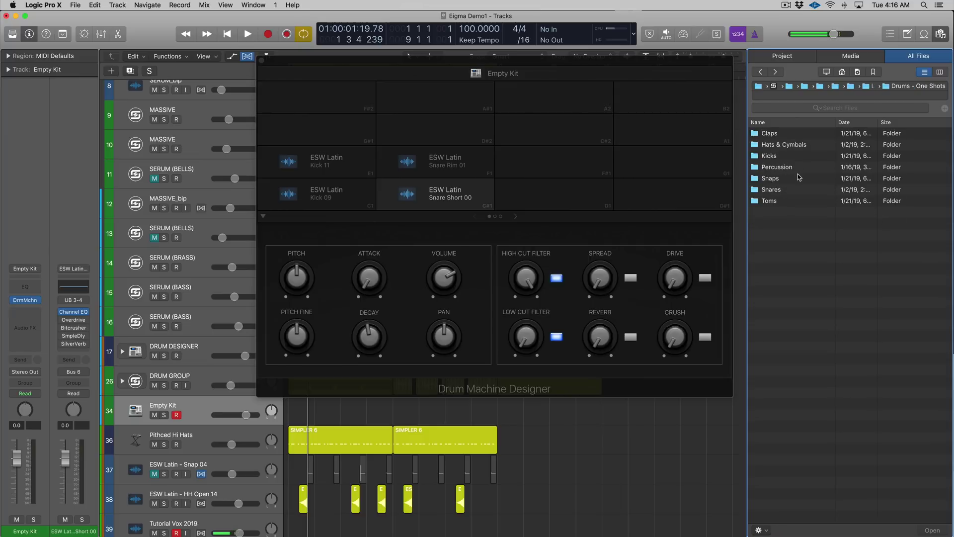
{"action": "double_click", "coordinate": [784, 145]}
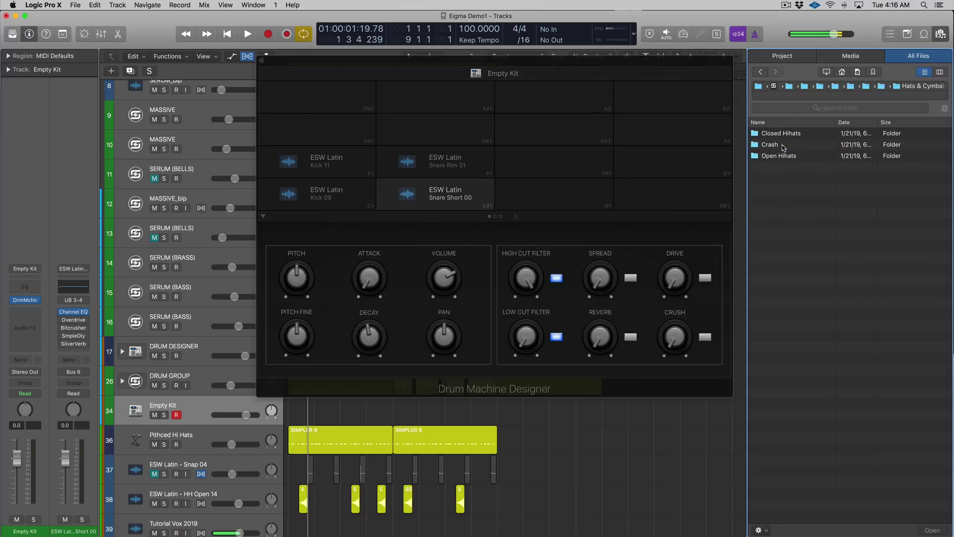
{"action": "double_click", "coordinate": [784, 134]}
{"action": "left_click_drag", "start_coordinate": [784, 138], "coordinate": [576, 199]}
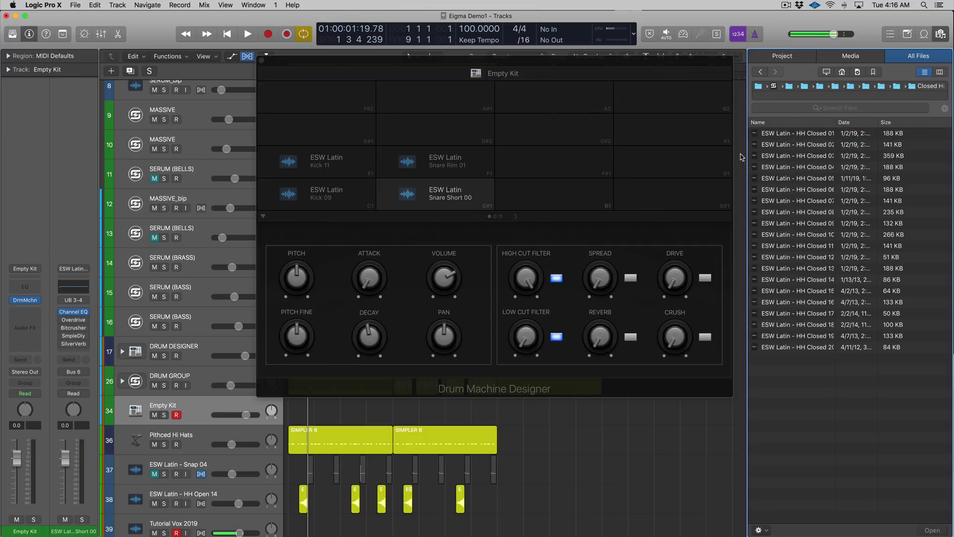
{"action": "left_click_drag", "start_coordinate": [782, 178], "coordinate": [543, 169]}
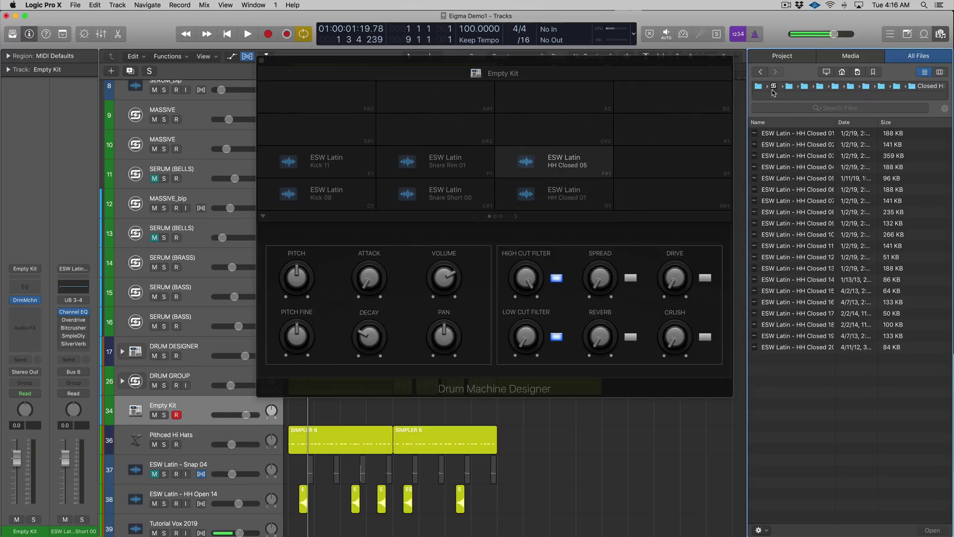
{"action": "left_click", "coordinate": [760, 71]}
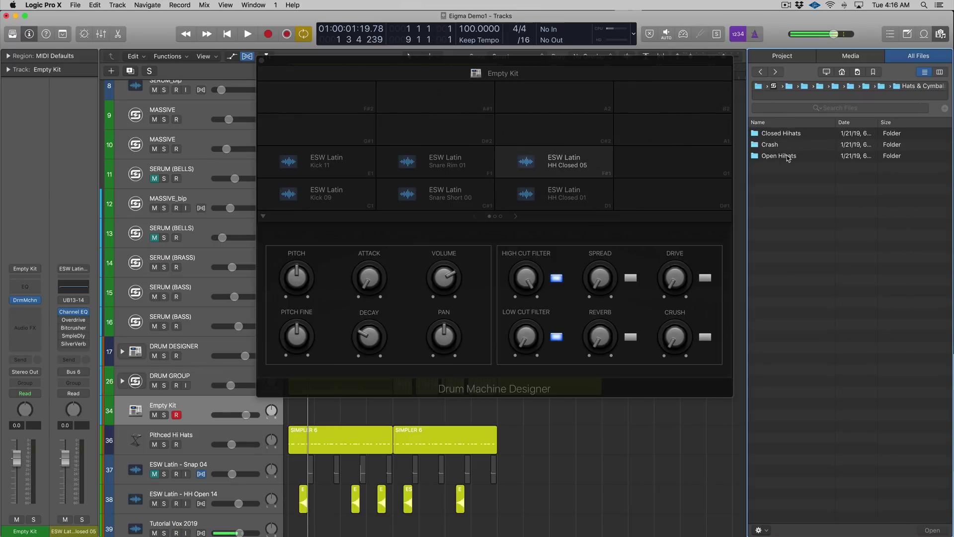
{"action": "double_click", "coordinate": [787, 158]}
{"action": "left_click_drag", "start_coordinate": [795, 144], "coordinate": [700, 199]}
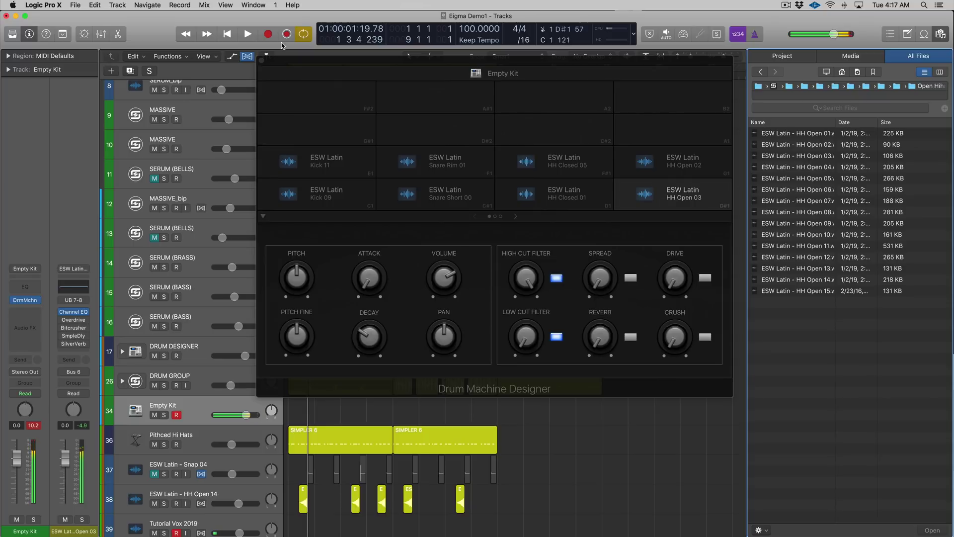
Reopen the Empty Kit's Drum Machine Designer, turn Kick 09 to -5.8 dB, and close it.
{"action": "left_click", "coordinate": [261, 61]}
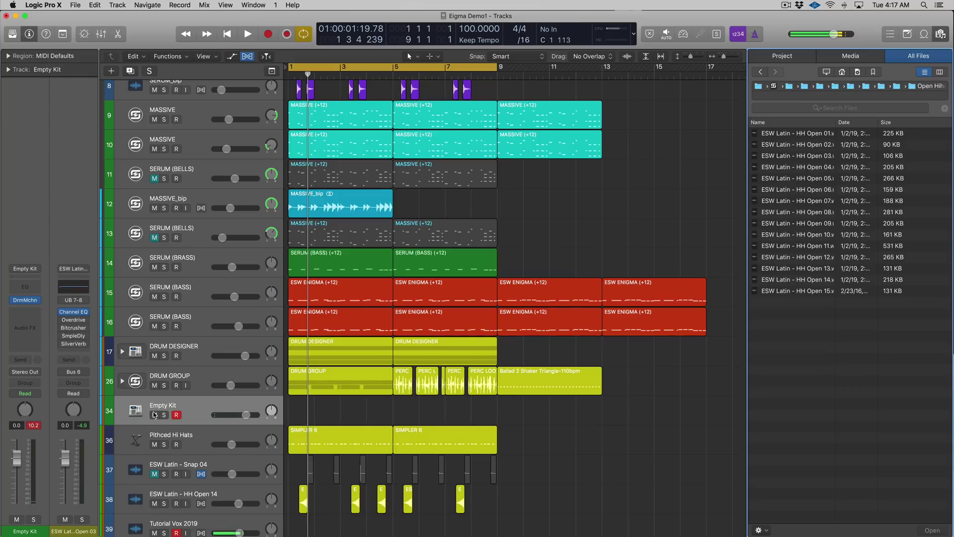
{"action": "left_click", "coordinate": [26, 300]}
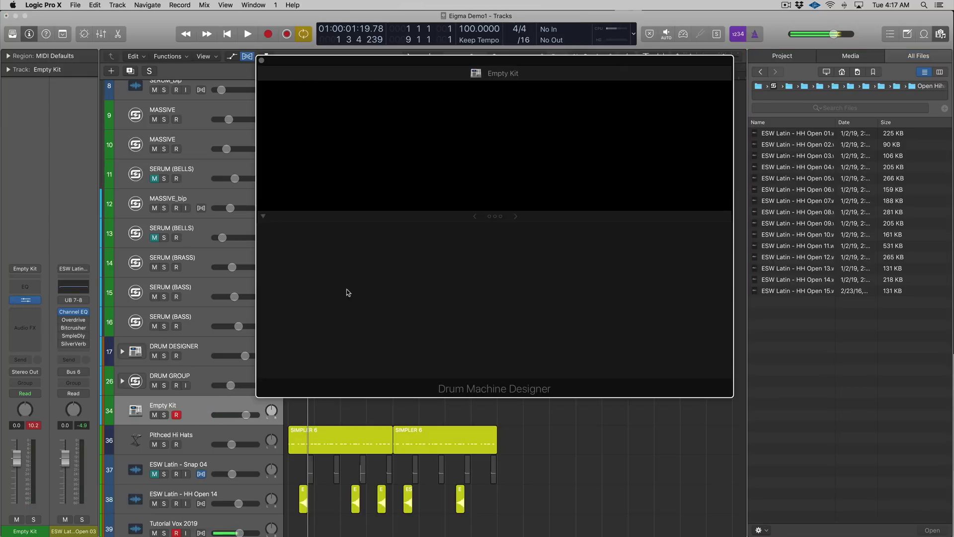
{"action": "left_click_drag", "start_coordinate": [445, 254], "coordinate": [446, 304]}
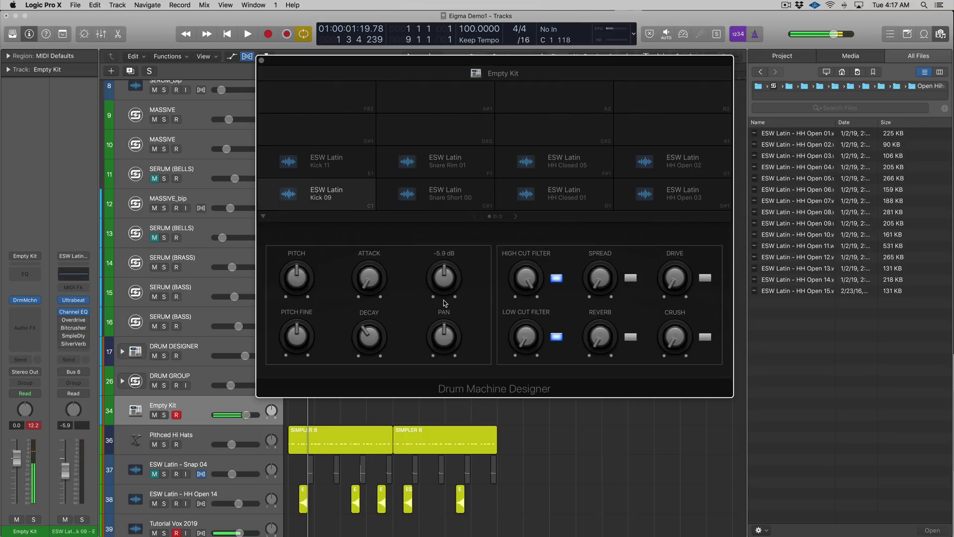
{"action": "left_click", "coordinate": [262, 60]}
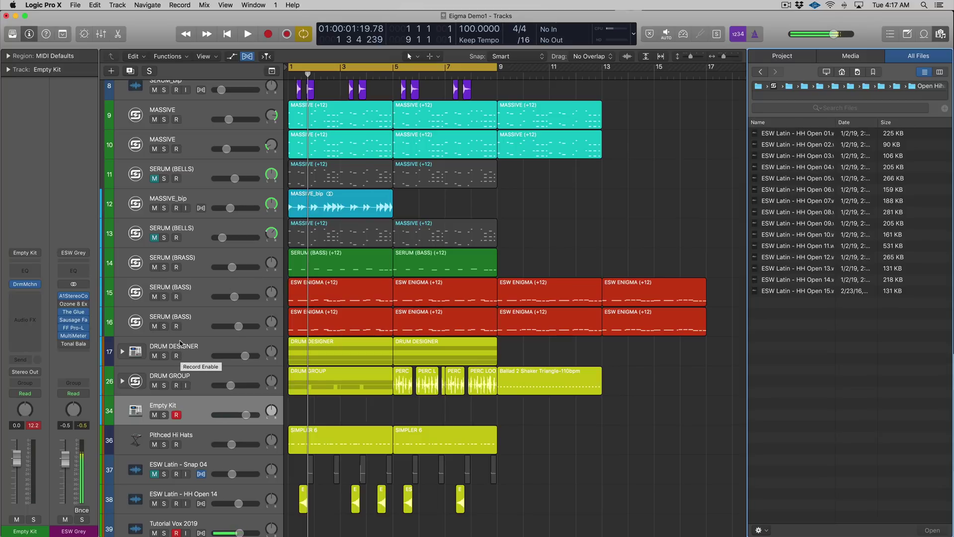
Create a new software instrument track and remove the Empty Kit track.
{"action": "left_click", "coordinate": [125, 6]}
{"action": "left_click", "coordinate": [134, 33]}
{"action": "key", "text": "super+BackSpace"}
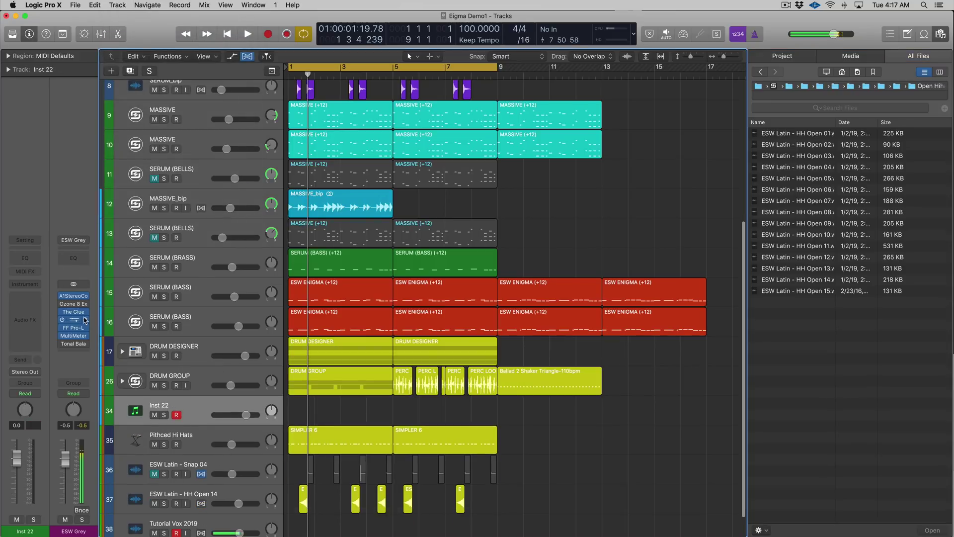
Load the EXS24 sampler on Inst 22 and bring up its Instrument Editor.
{"action": "left_click", "coordinate": [32, 284]}
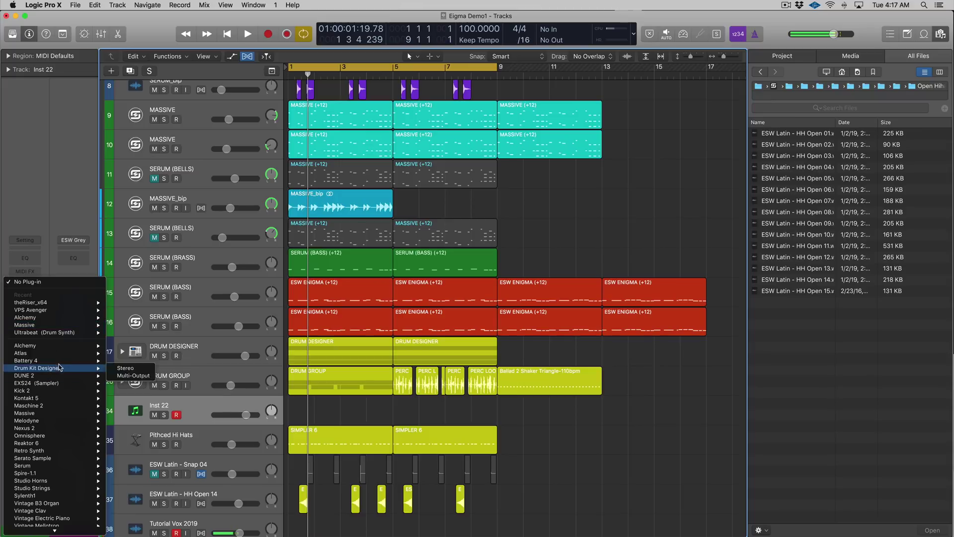
{"action": "left_click", "coordinate": [129, 335]}
{"action": "left_click_drag", "start_coordinate": [338, 43], "coordinate": [342, 45]}
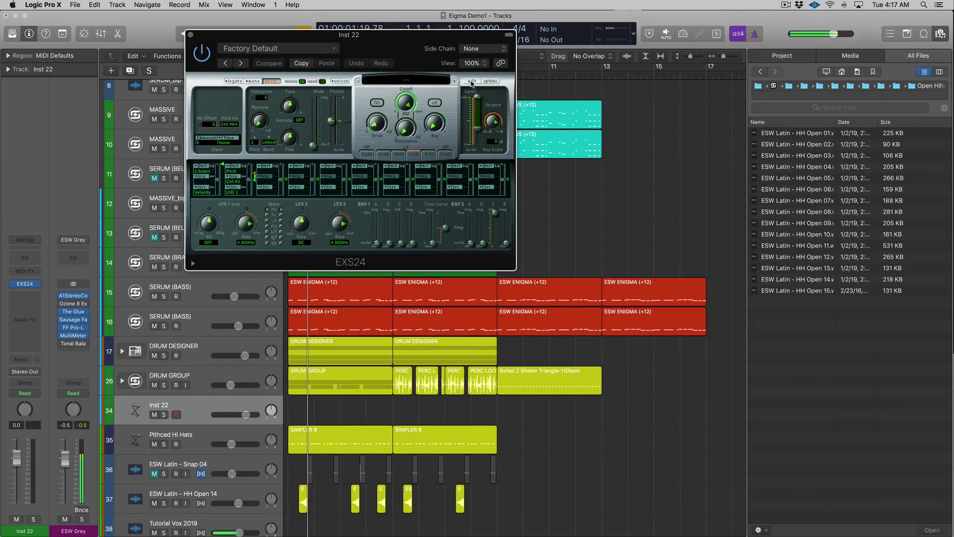
{"action": "left_click", "coordinate": [472, 82]}
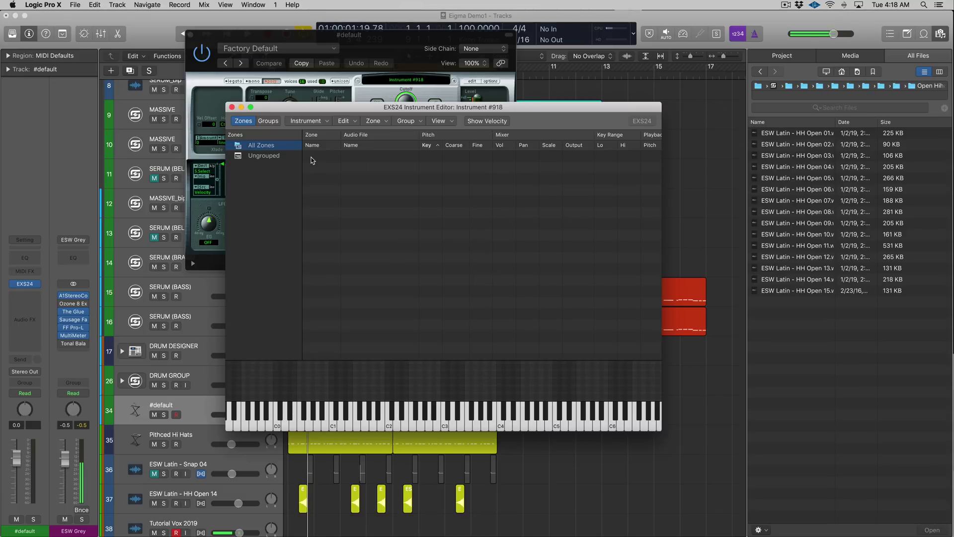
Add Kick 01 from the Kicks folder as a sampler zone mapped to C2–C2.
{"action": "left_click", "coordinate": [759, 72]}
{"action": "left_click", "coordinate": [758, 72]}
{"action": "left_click", "coordinate": [759, 72]}
{"action": "left_click", "coordinate": [759, 73]}
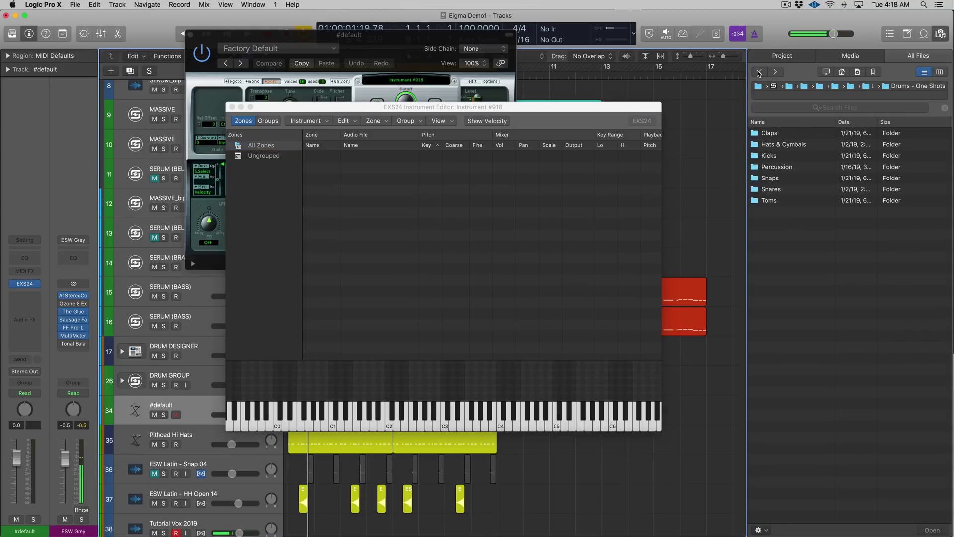
{"action": "double_click", "coordinate": [782, 155]}
{"action": "left_click_drag", "start_coordinate": [791, 135], "coordinate": [448, 186]}
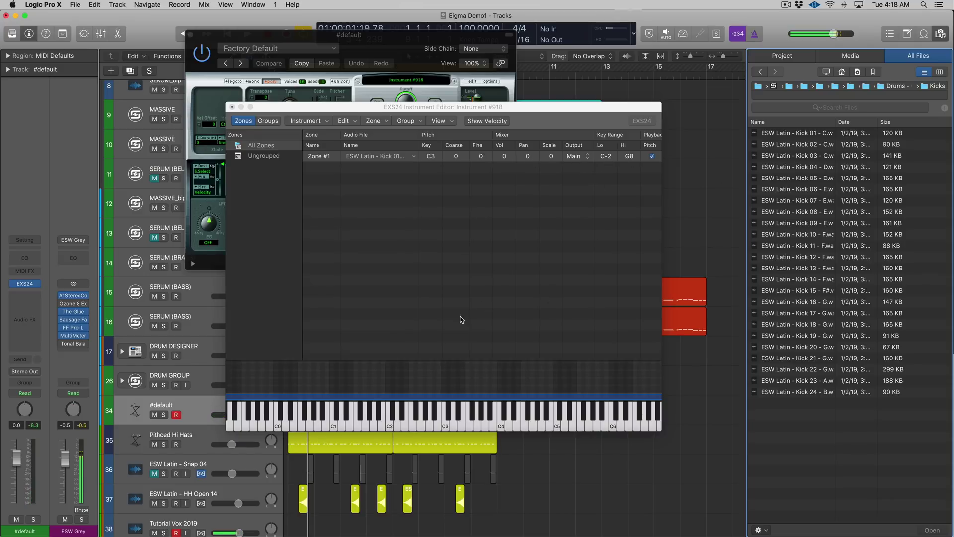
{"action": "double_click", "coordinate": [628, 155]}
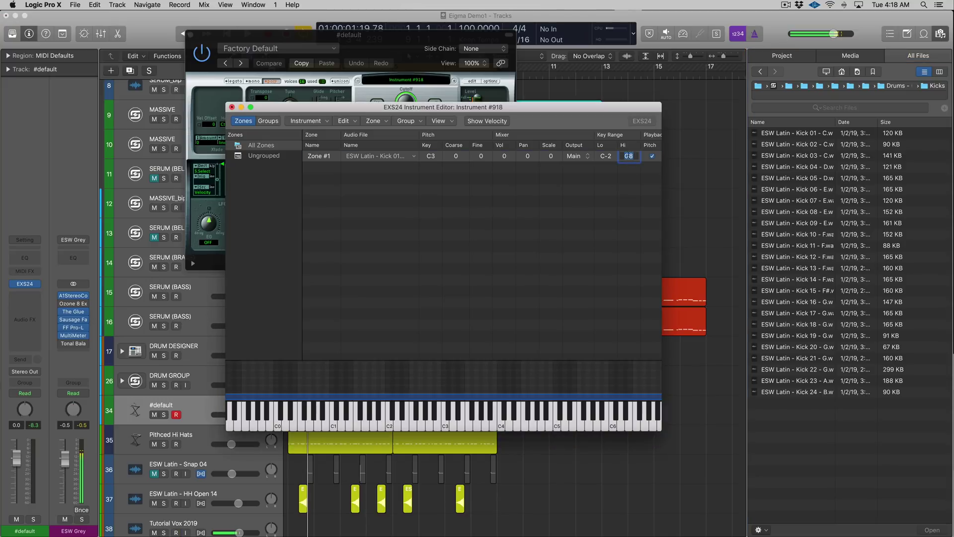
{"action": "type", "text": "c2"}
{"action": "key", "text": "Return"}
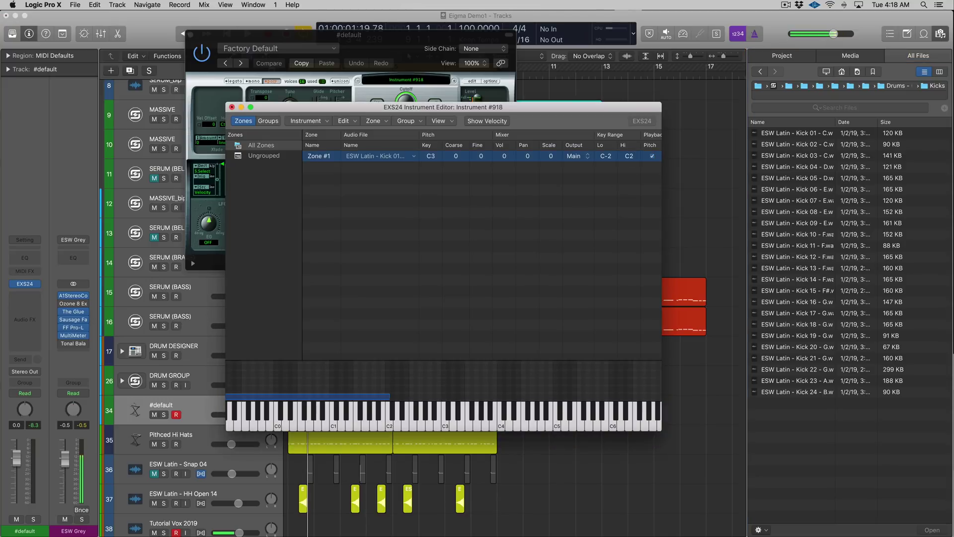
{"action": "double_click", "coordinate": [607, 155]}
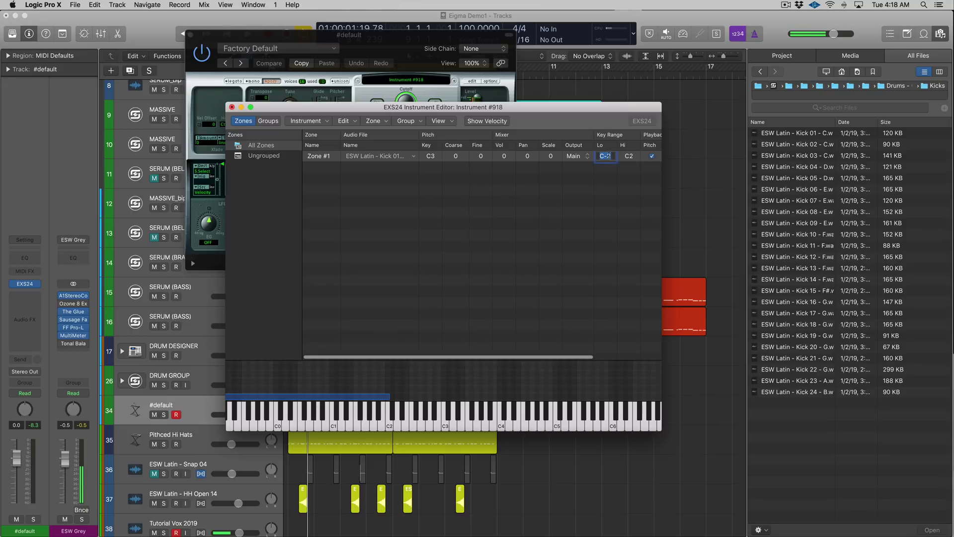
{"action": "type", "text": "c2"}
{"action": "key", "text": "Return"}
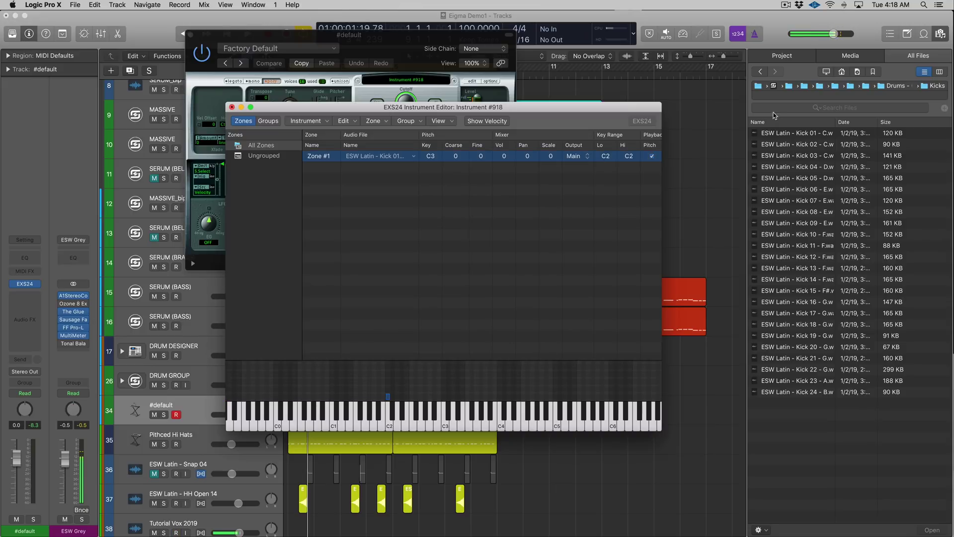
Add Snare 01 from Main Snares as Zone #2, mapped to C#2–C#2.
{"action": "left_click", "coordinate": [760, 71]}
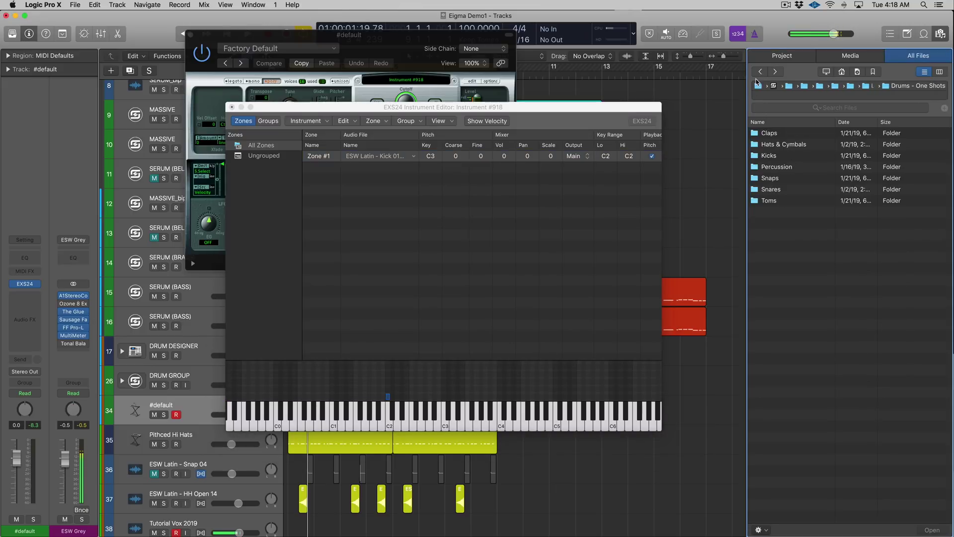
{"action": "double_click", "coordinate": [776, 192]}
{"action": "double_click", "coordinate": [776, 138]}
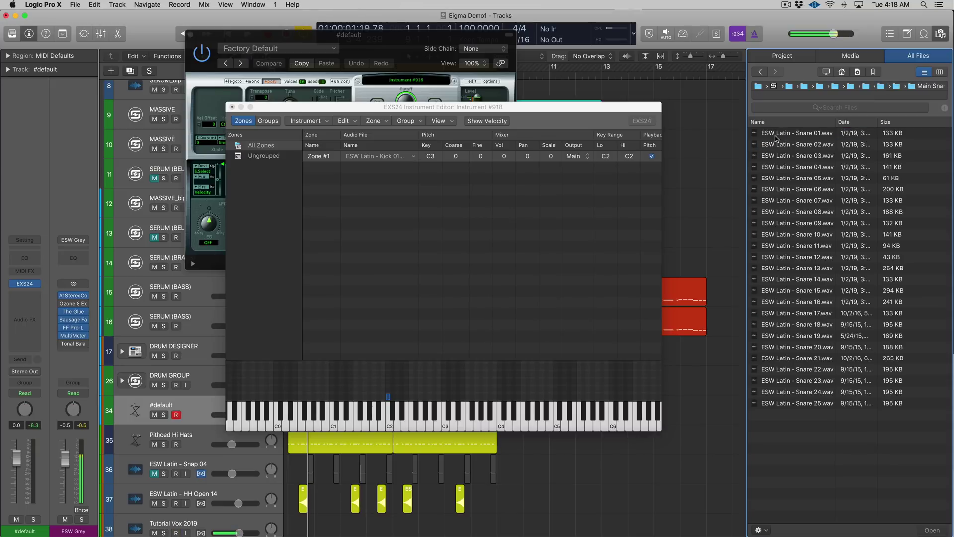
{"action": "left_click_drag", "start_coordinate": [777, 139], "coordinate": [481, 185]}
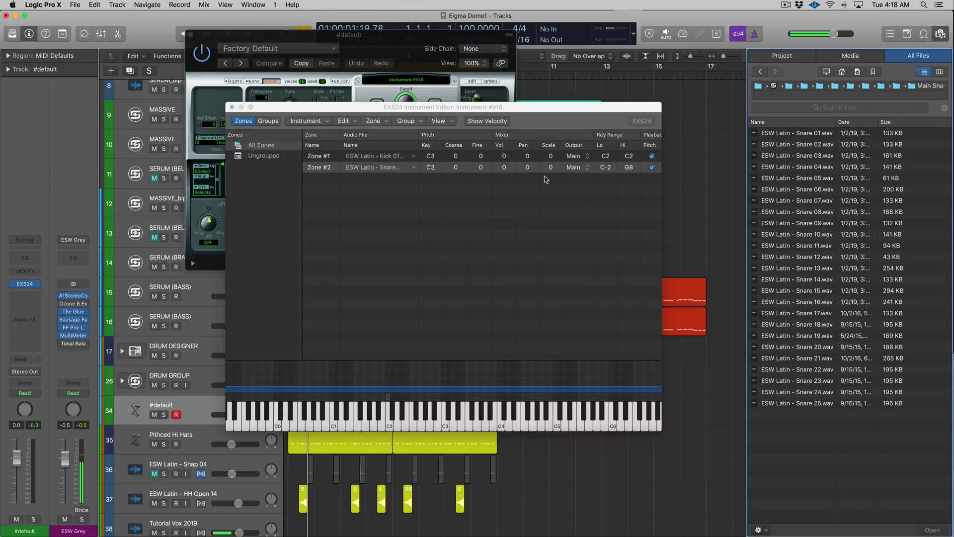
{"action": "double_click", "coordinate": [594, 167]}
{"action": "type", "text": "C"}
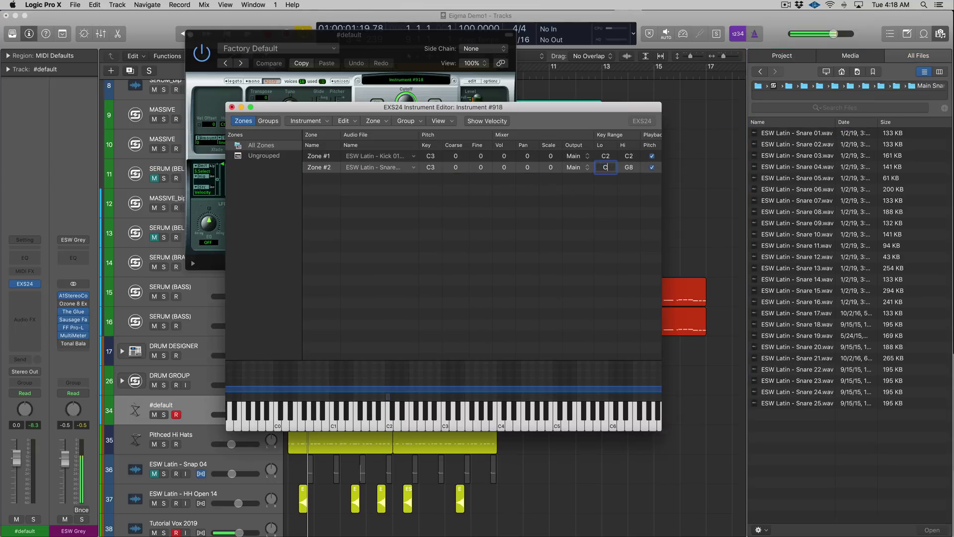
{"action": "type", "text": "#2"}
{"action": "key", "text": "Return"}
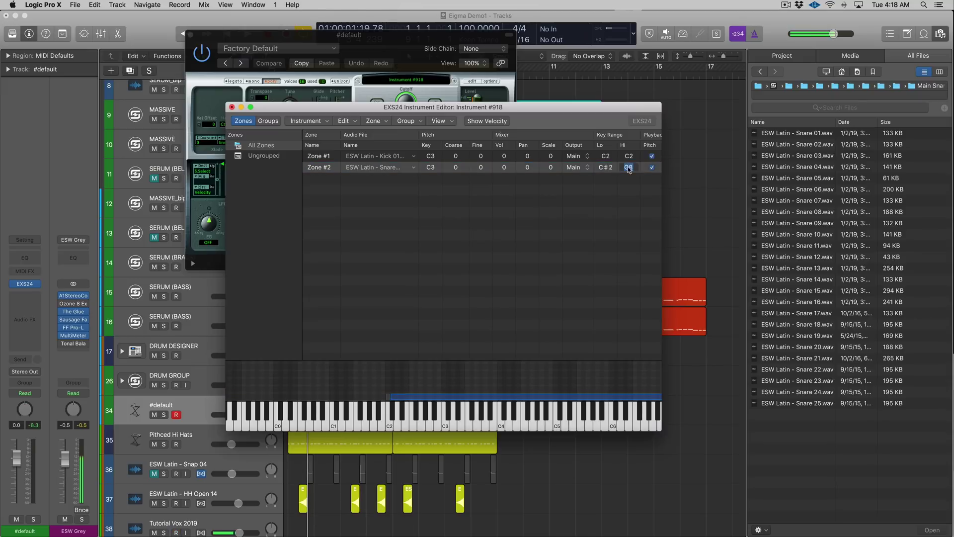
{"action": "double_click", "coordinate": [627, 168]}
{"action": "type", "text": "C#2"}
{"action": "key", "text": "Return"}
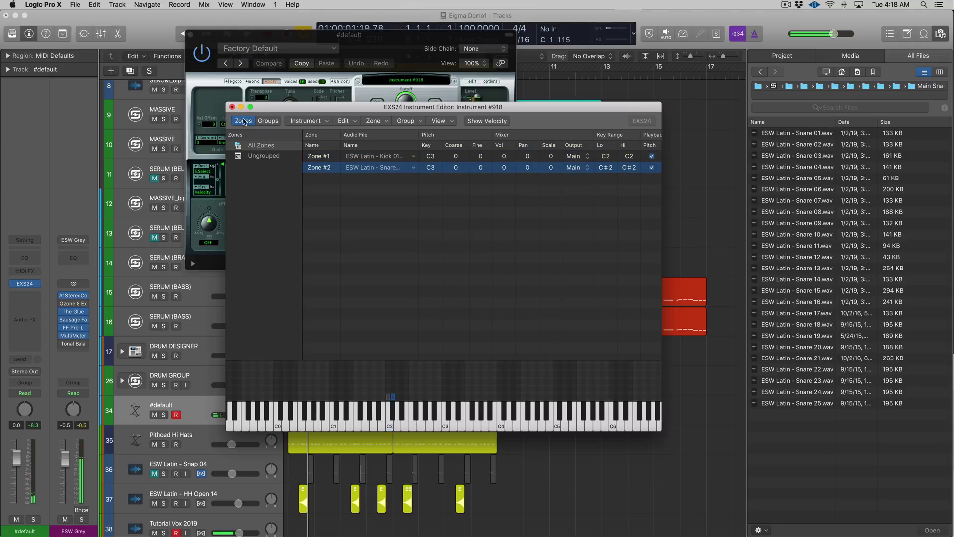
Close the Instrument Editor without saving, then close the EXS24 window.
{"action": "left_click", "coordinate": [231, 106]}
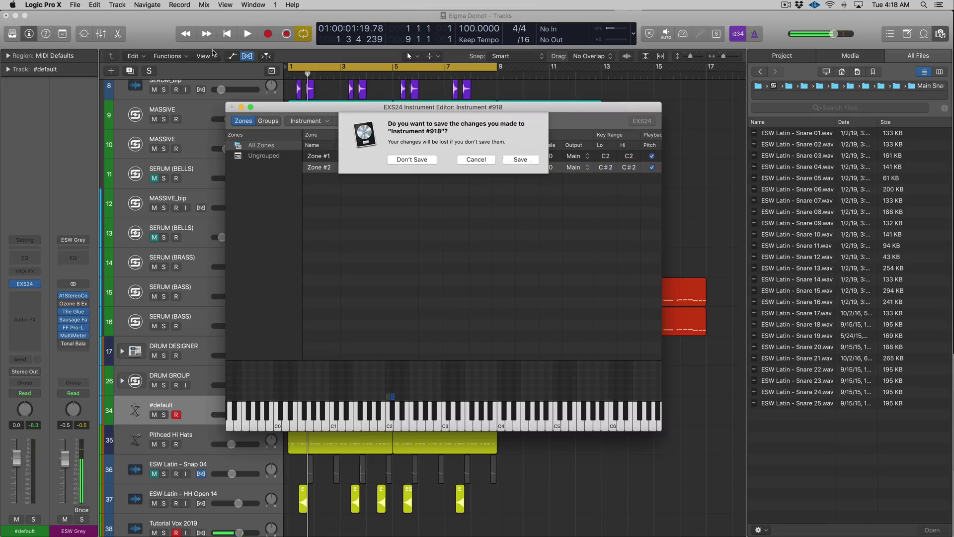
{"action": "left_click", "coordinate": [400, 160]}
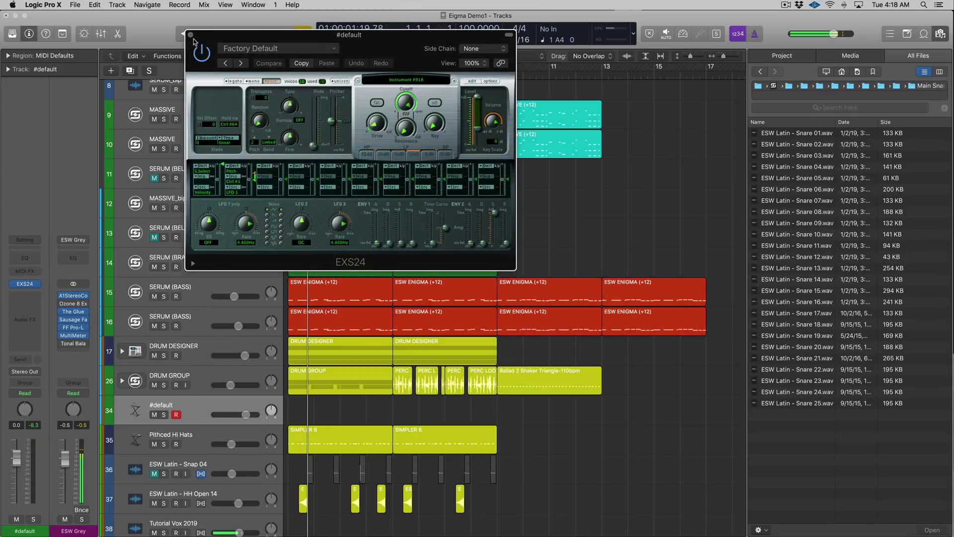
{"action": "left_click", "coordinate": [191, 36]}
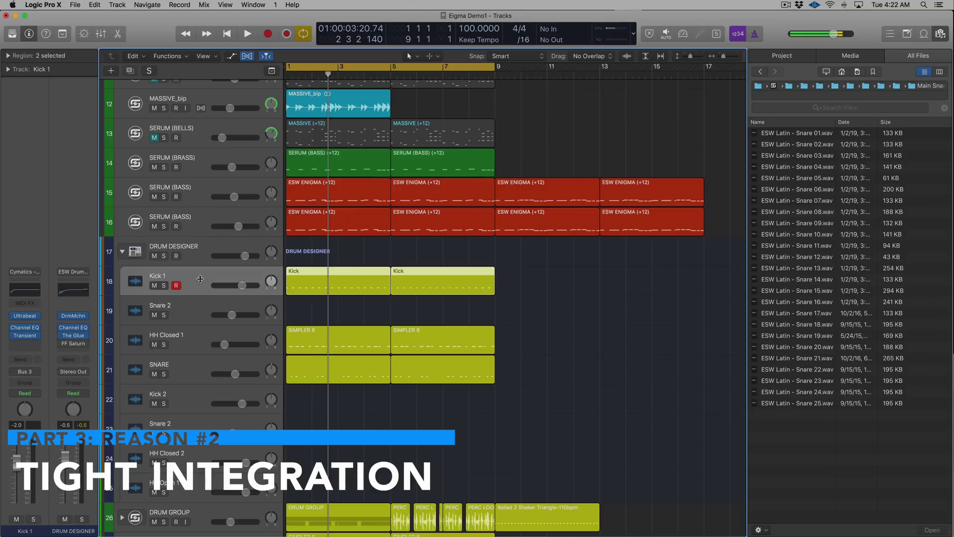
Mute the six DRUM DESIGNER drum regions with Ctrl+M, then collapse the track stack.
{"action": "left_click", "coordinate": [189, 262]}
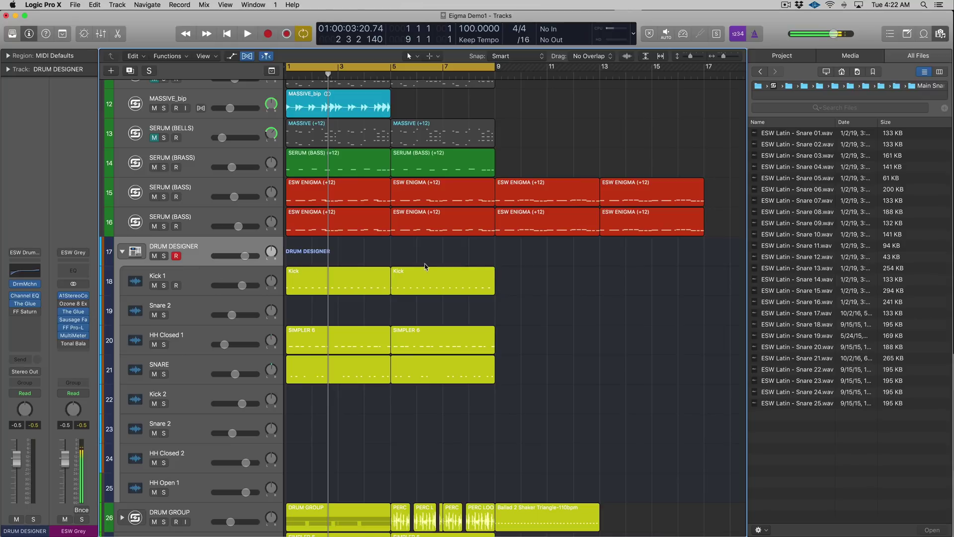
{"action": "left_click_drag", "start_coordinate": [425, 266], "coordinate": [312, 355]}
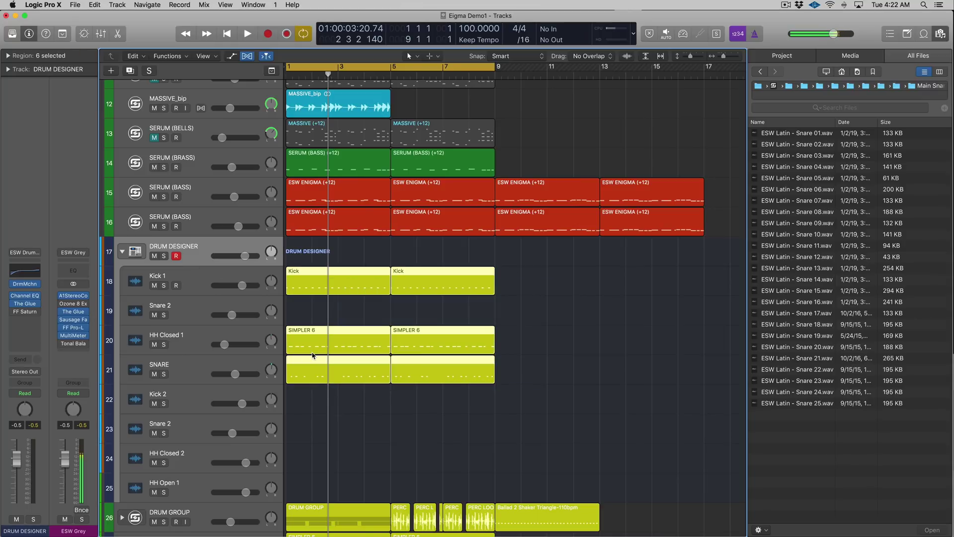
{"action": "key", "text": "ctrl+m"}
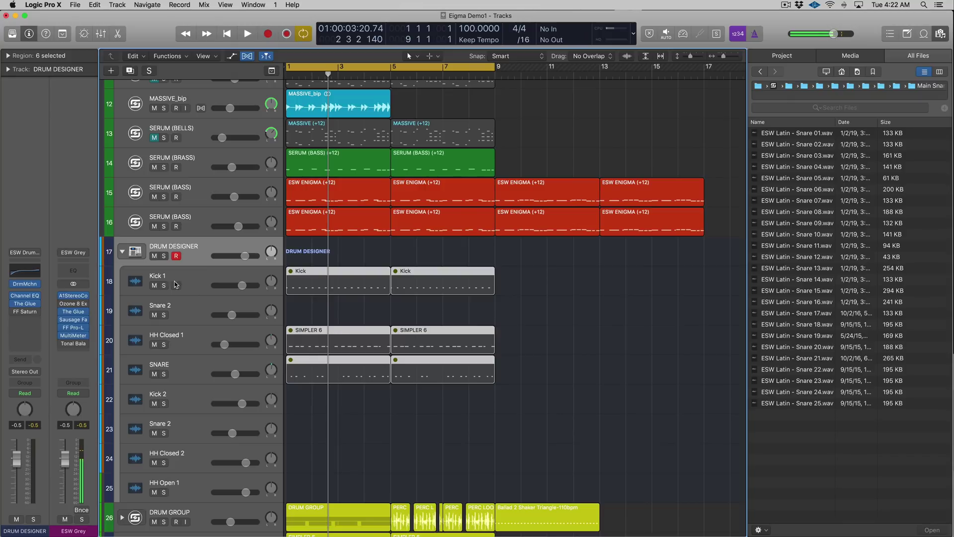
{"action": "left_click", "coordinate": [189, 258]}
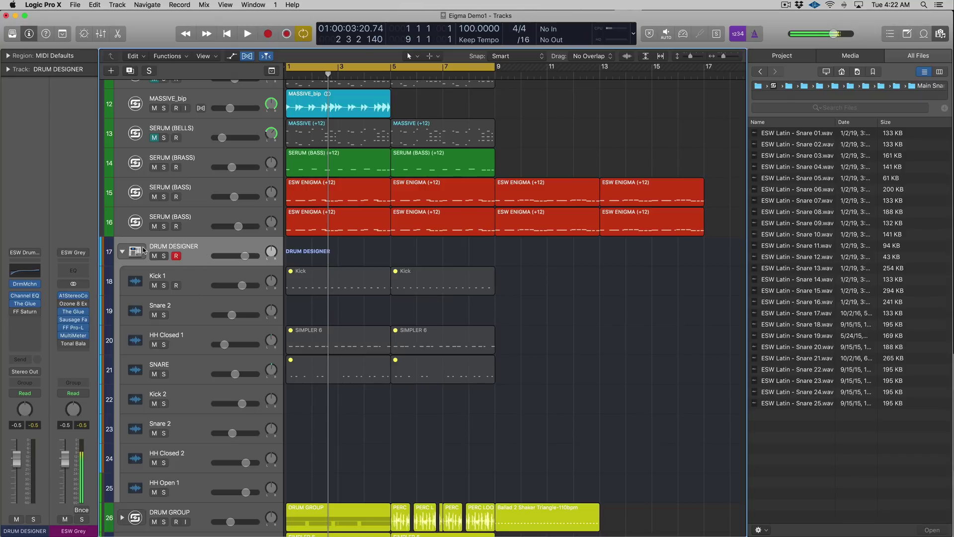
{"action": "left_click", "coordinate": [123, 251]}
Expand the DRUM DESIGNER stack and audition the song from the beginning.
{"action": "left_click", "coordinate": [188, 351]}
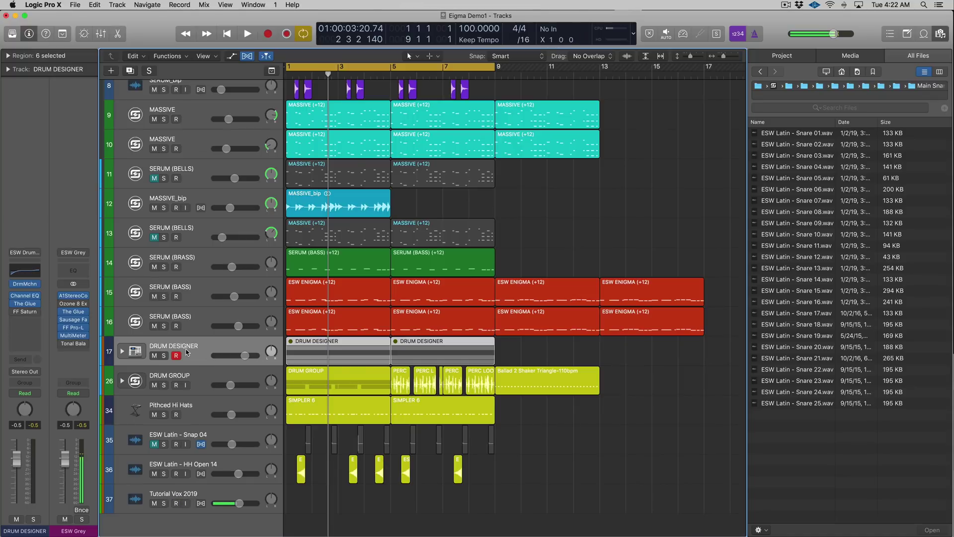
{"action": "left_click", "coordinate": [120, 353]}
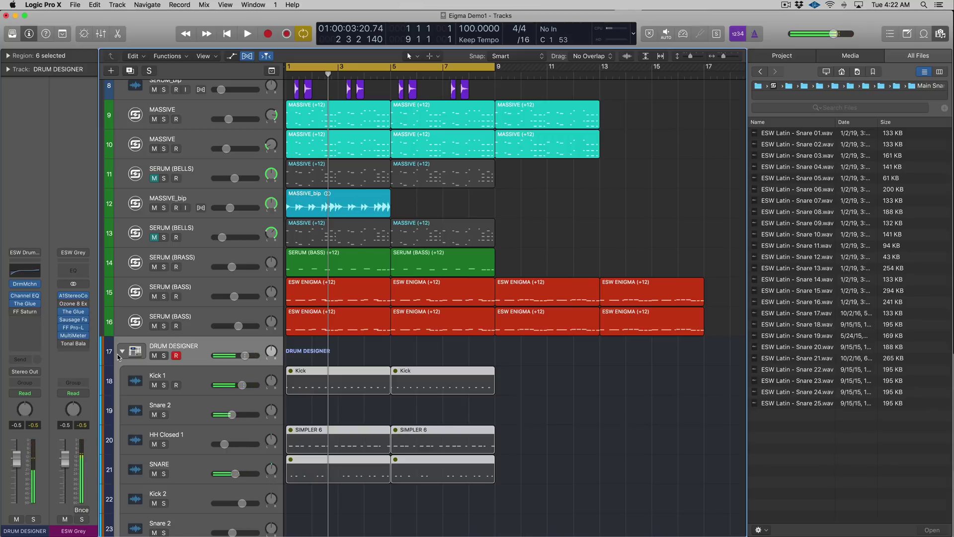
{"action": "key", "text": "space"}
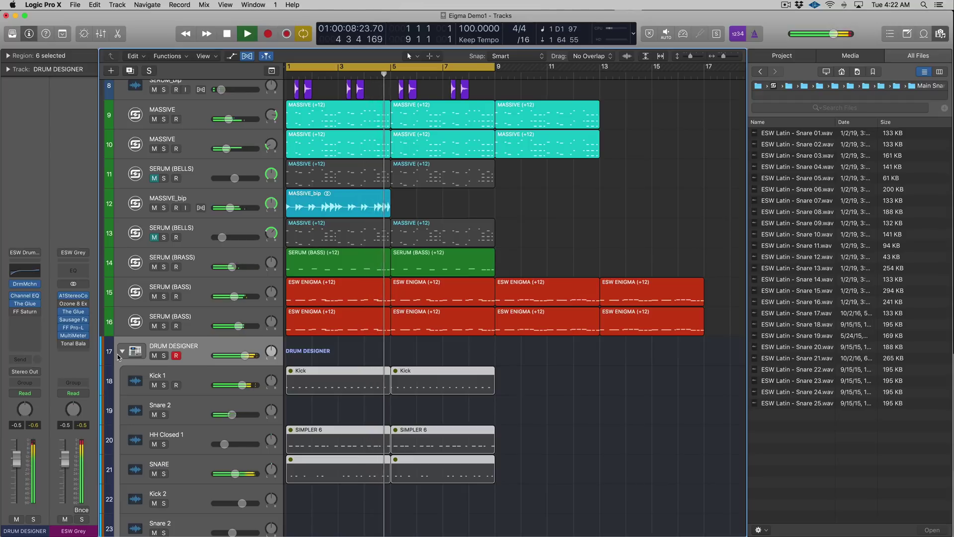
{"action": "key", "text": "space"}
{"action": "scroll", "coordinate": [117, 353], "scroll_direction": "right", "scroll_amount": 5}
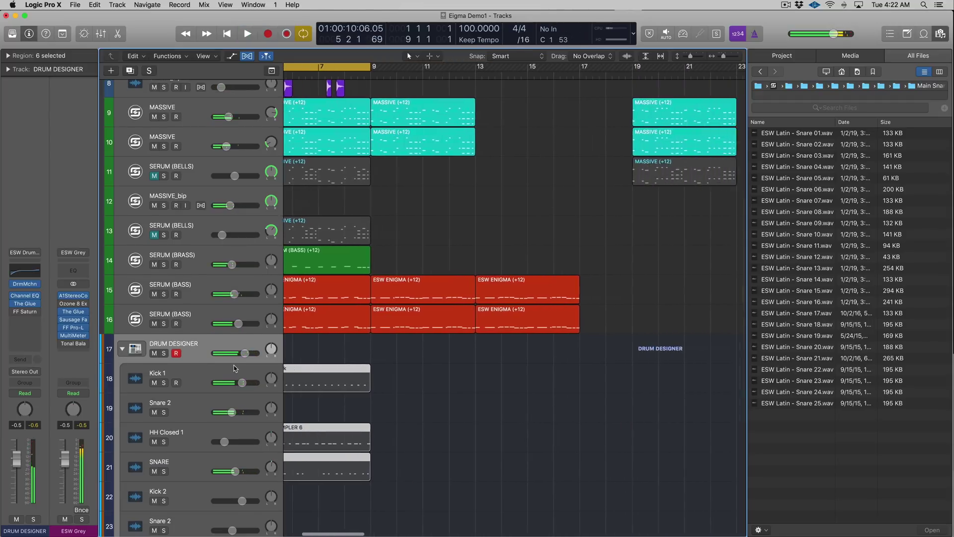
{"action": "scroll", "coordinate": [233, 365], "scroll_direction": "left", "scroll_amount": 6}
{"action": "left_click", "coordinate": [232, 347]}
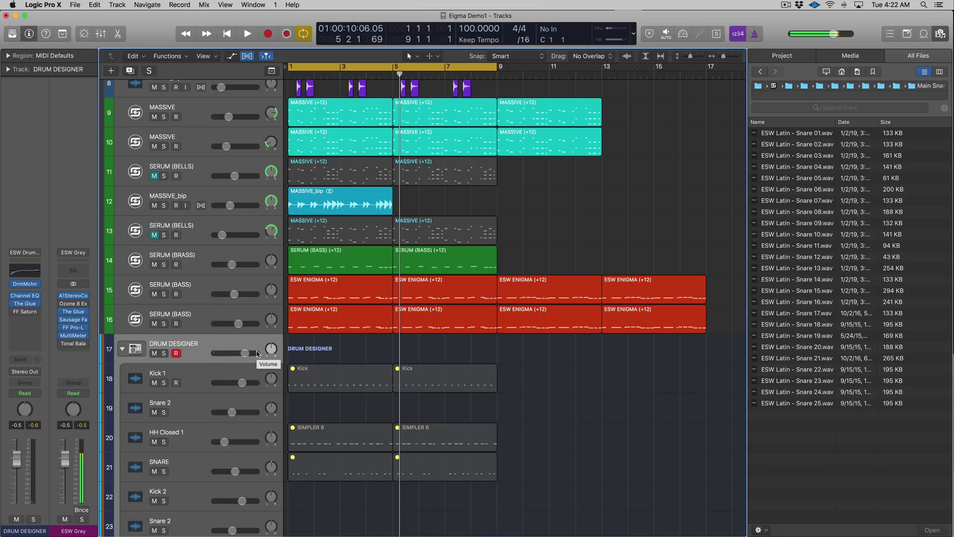
Record a short two-bar MIDI region on the DRUM DESIGNER track.
{"action": "left_click", "coordinate": [122, 349]}
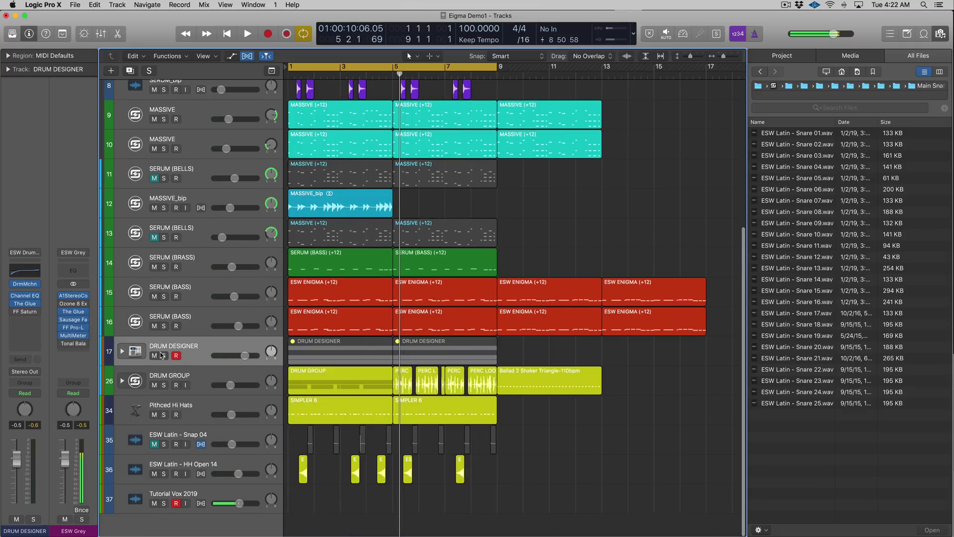
{"action": "left_click", "coordinate": [121, 352]}
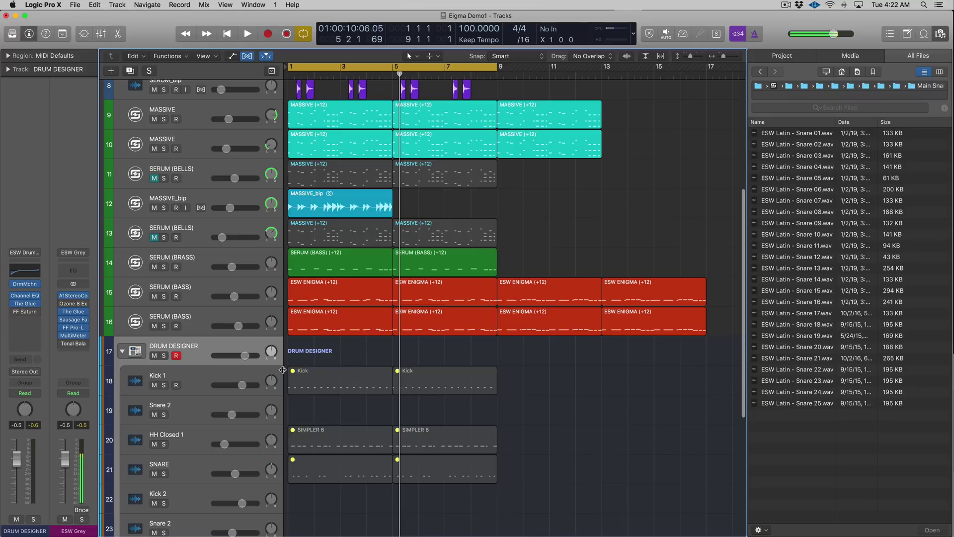
{"action": "key", "text": "r"}
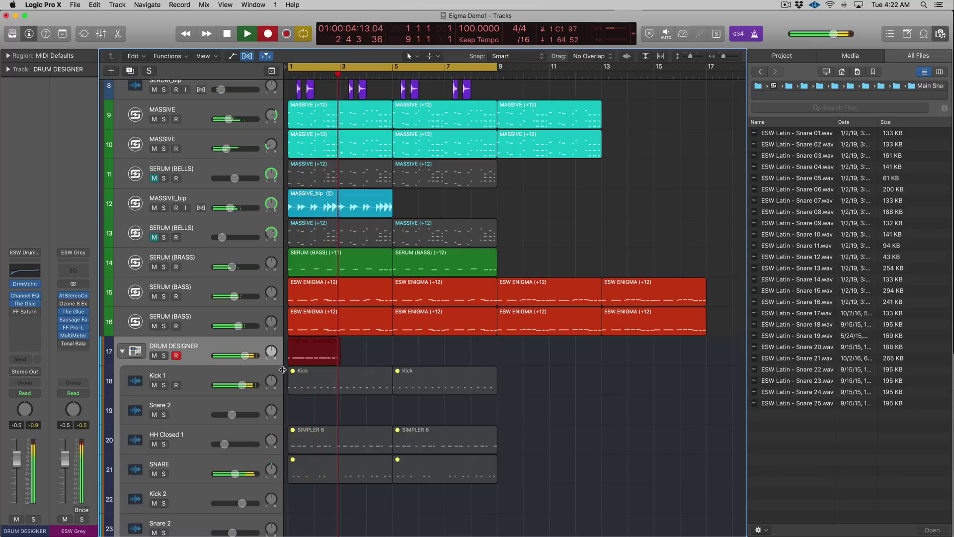
{"action": "key", "text": "space"}
Delete the stray F1 note from the recorded region and audition it soloed.
{"action": "left_click", "coordinate": [387, 395]}
{"action": "double_click", "coordinate": [313, 354]}
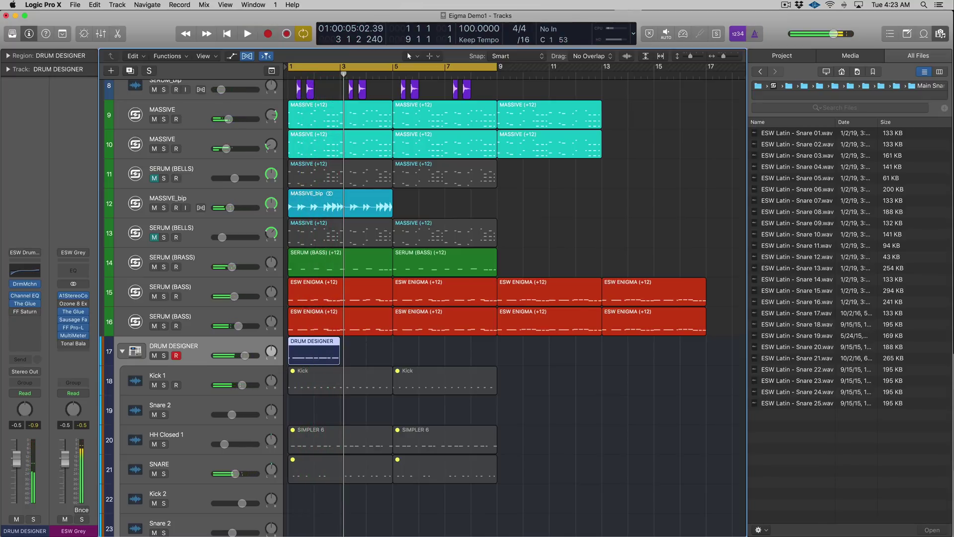
{"action": "left_click", "coordinate": [345, 415]}
{"action": "key", "text": "Delete"}
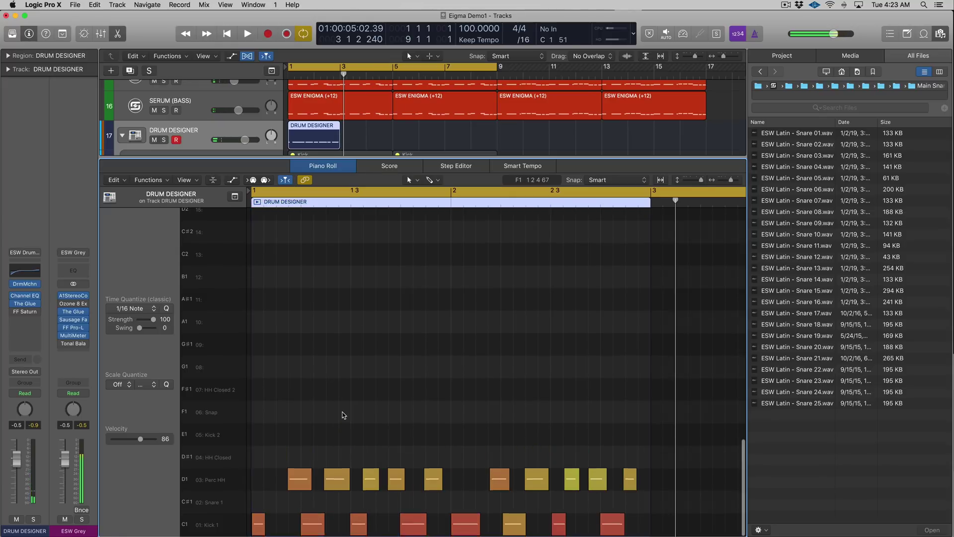
{"action": "key", "text": "super+a"}
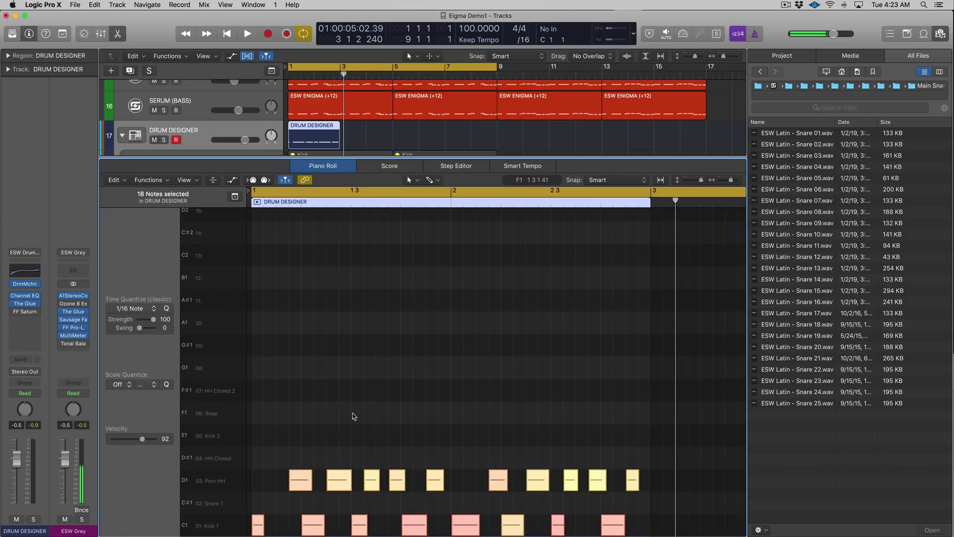
{"action": "key", "text": "ctrl+s"}
{"action": "key", "text": "space"}
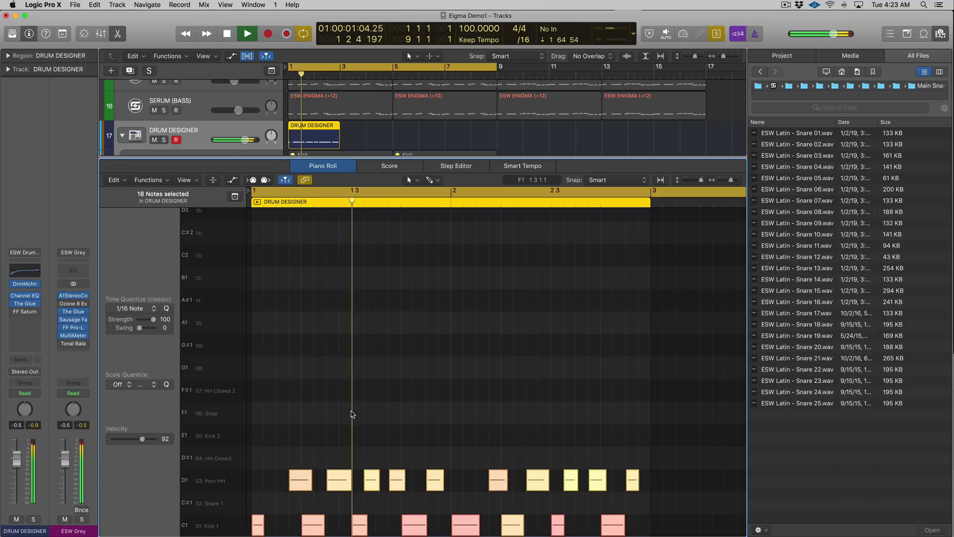
{"action": "key", "text": "x"}
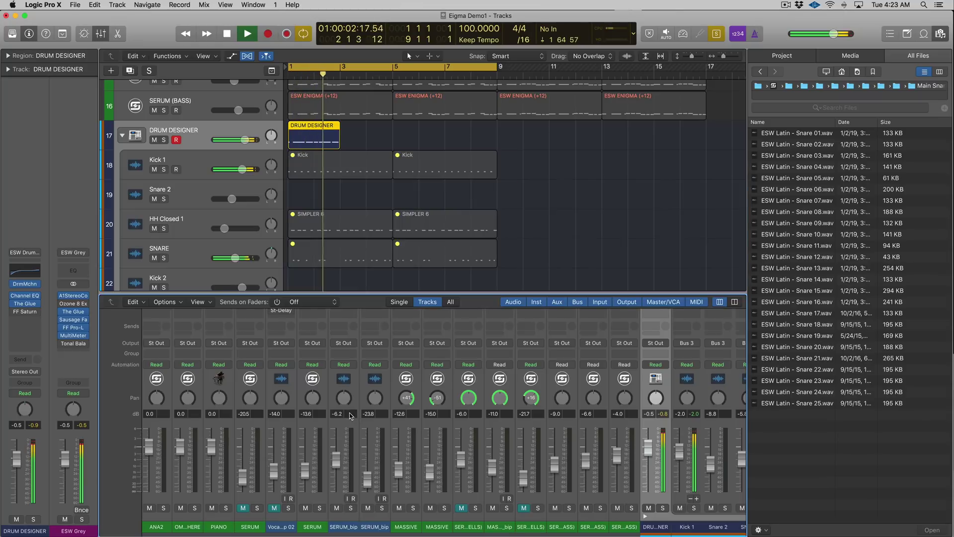
Lower the SNARE fader to -8.6 dB, play back, and reopen the DRUM DESIGNER region's notes.
{"action": "key", "text": "x"}
{"action": "key", "text": "ctrl+s"}
{"action": "key", "text": "space"}
{"action": "mouse_move", "coordinate": [236, 258]}
{"action": "left_mouse_down"}
{"action": "mouse_move", "coordinate": [214, 258]}
{"action": "mouse_move", "coordinate": [232, 258]}
{"action": "left_mouse_up"}
{"action": "key", "text": "space"}
{"action": "key", "text": "space"}
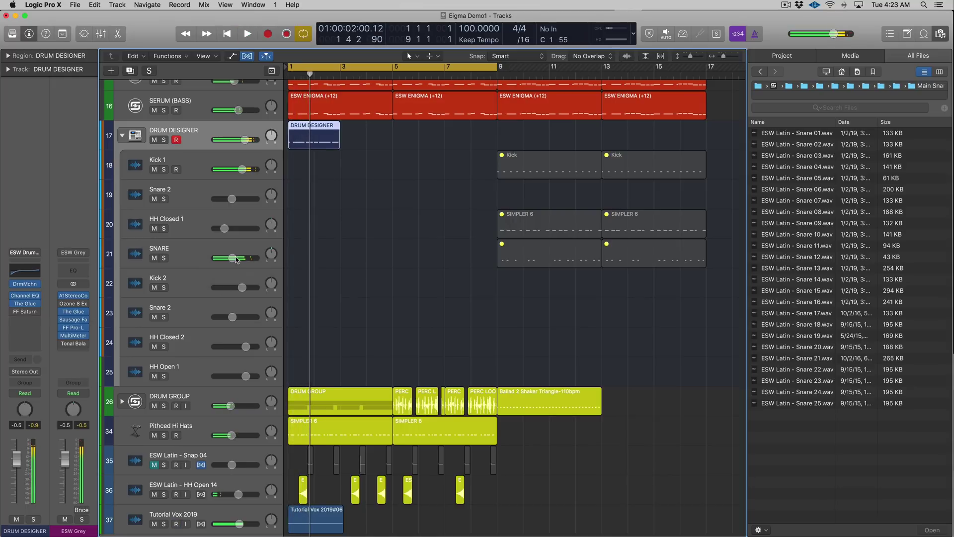
{"action": "double_click", "coordinate": [307, 146]}
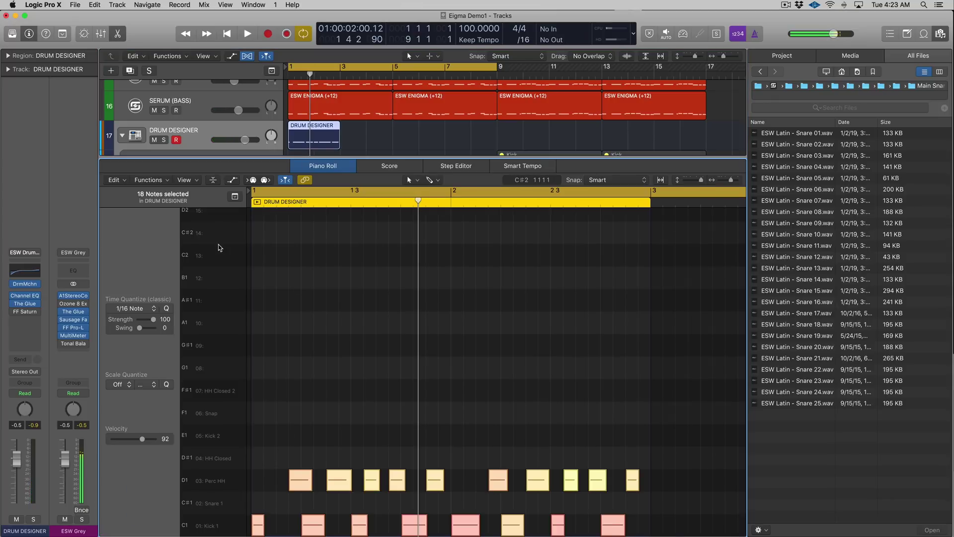
{"action": "left_click", "coordinate": [195, 181]}
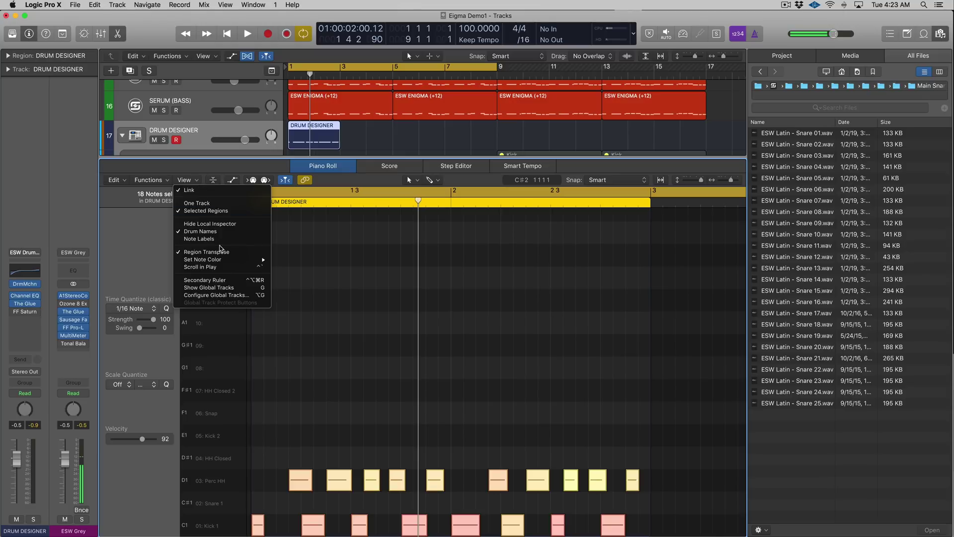
{"action": "left_click", "coordinate": [150, 224]}
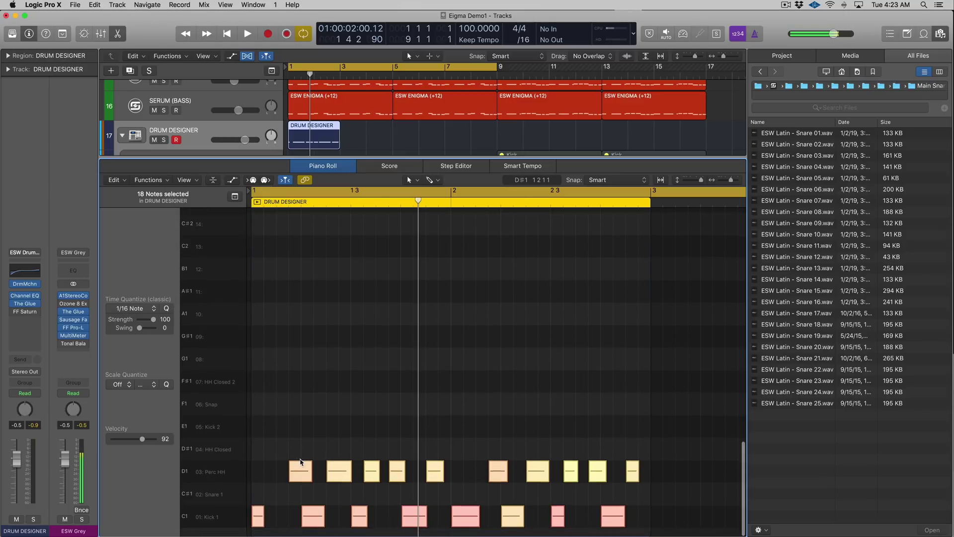
{"action": "scroll", "coordinate": [300, 462], "scroll_direction": "up", "scroll_amount": 1}
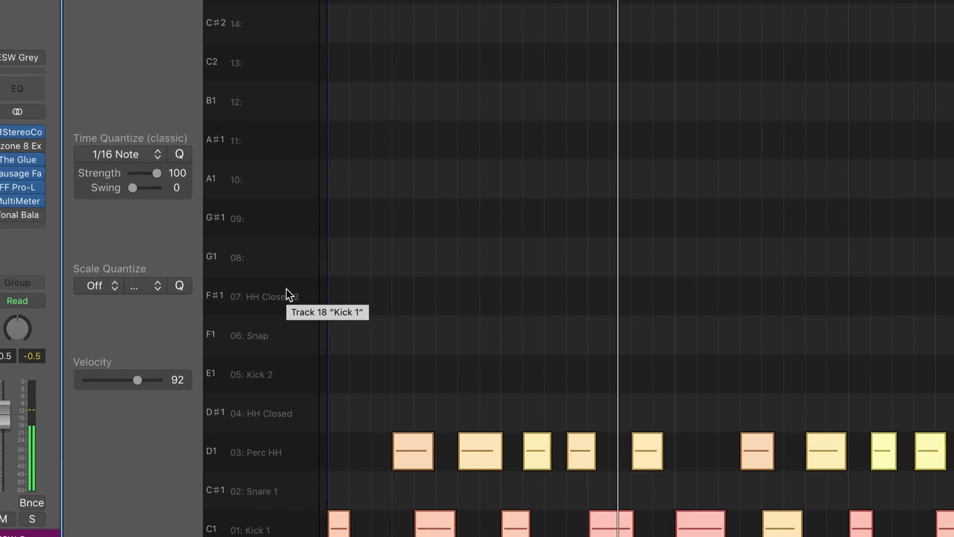
{"action": "scroll", "coordinate": [283, 200], "scroll_direction": "up", "scroll_amount": 5}
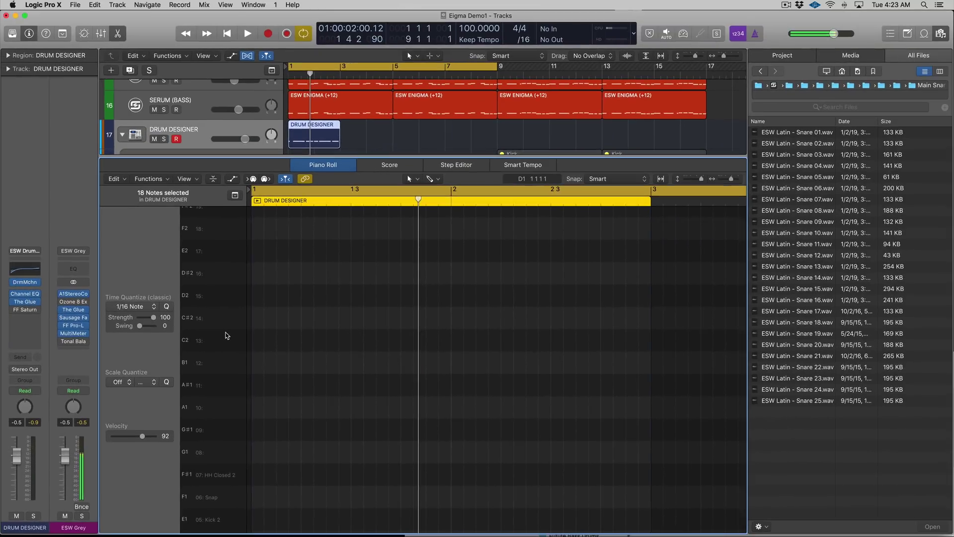
{"action": "scroll", "coordinate": [277, 213], "scroll_direction": "up", "scroll_amount": 2}
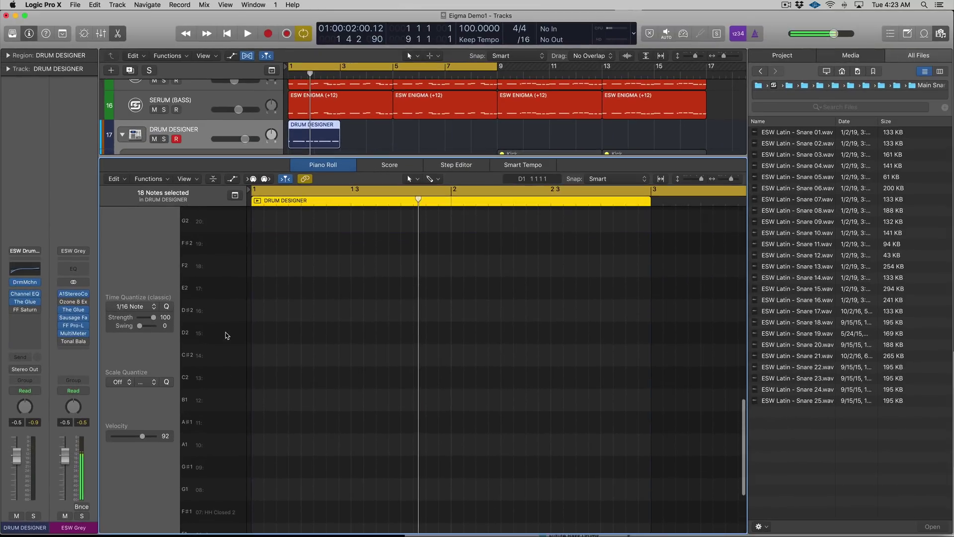
{"action": "scroll", "coordinate": [227, 335], "scroll_direction": "down", "scroll_amount": 5}
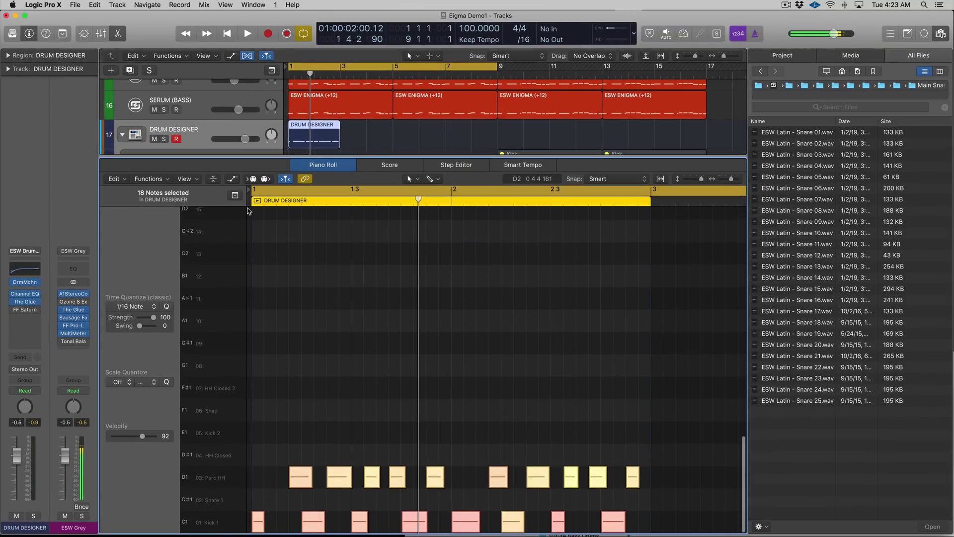
{"action": "key", "text": "x"}
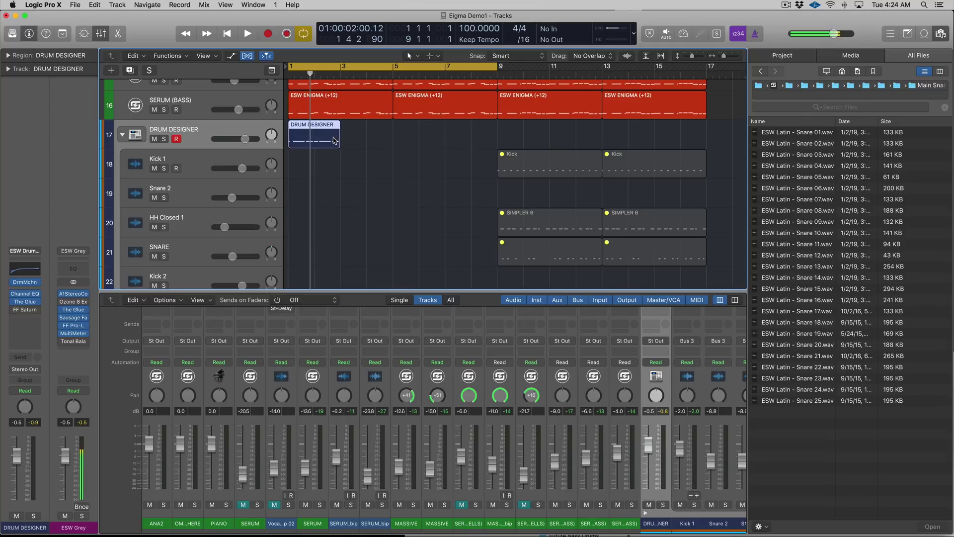
Delete the DRUM DESIGNER region, then paste it back at bar 1.
{"action": "key", "text": "Delete"}
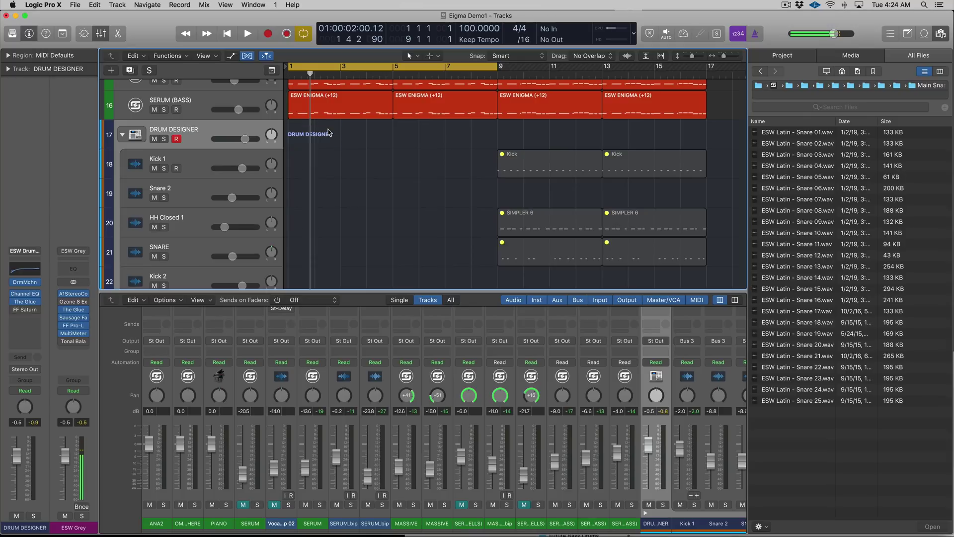
{"action": "left_click", "coordinate": [289, 75]}
{"action": "key", "text": "ctrl+v"}
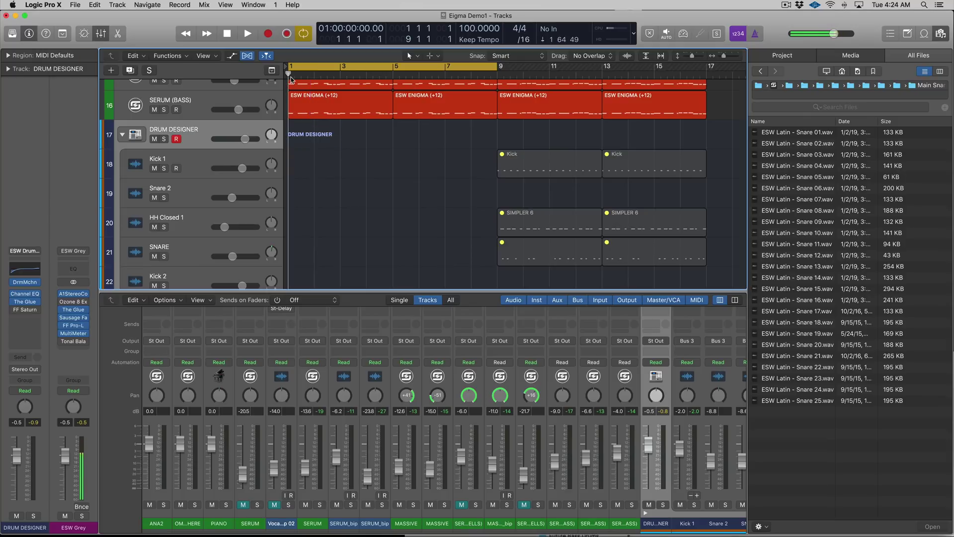
Open the drum region's notes with the Pencil tool, then return to the Mixer.
{"action": "double_click", "coordinate": [315, 131]}
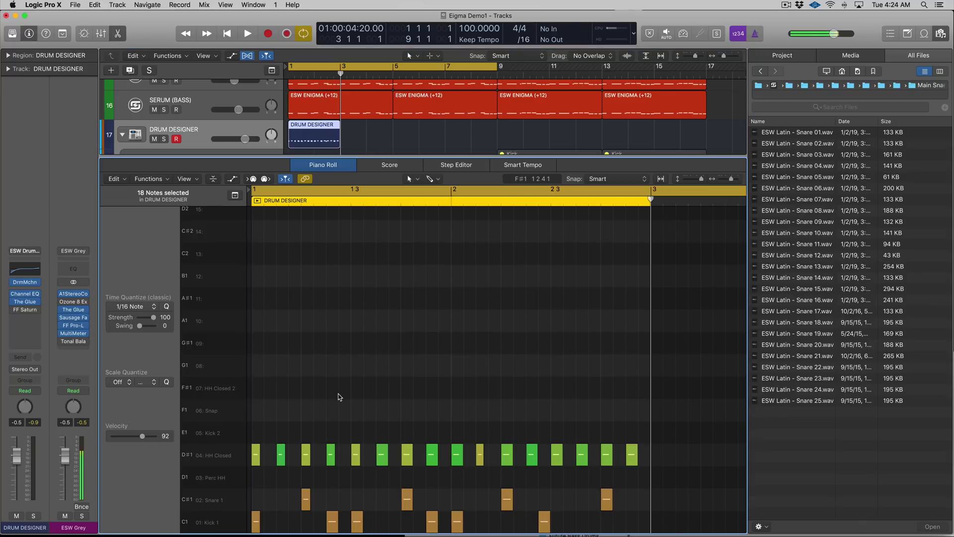
{"action": "key", "text": "t"}
{"action": "key", "text": "p"}
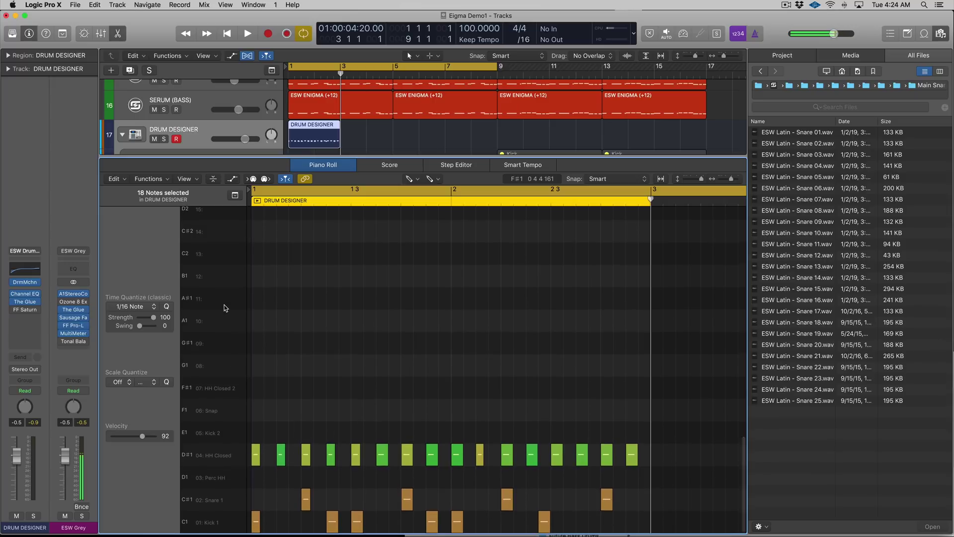
{"action": "scroll", "coordinate": [224, 307], "scroll_direction": "up", "scroll_amount": 2}
{"action": "scroll", "coordinate": [225, 307], "scroll_direction": "up", "scroll_amount": 1}
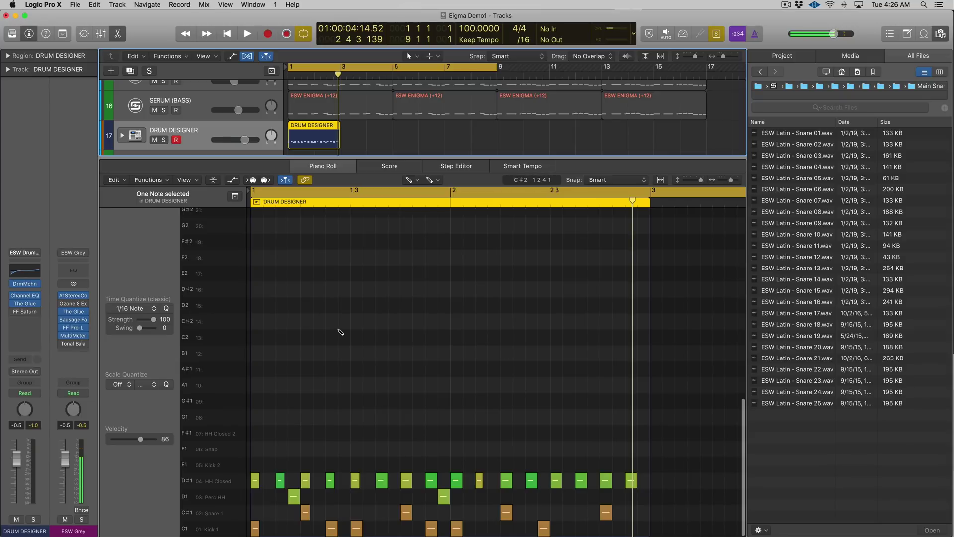
{"action": "key", "text": "x"}
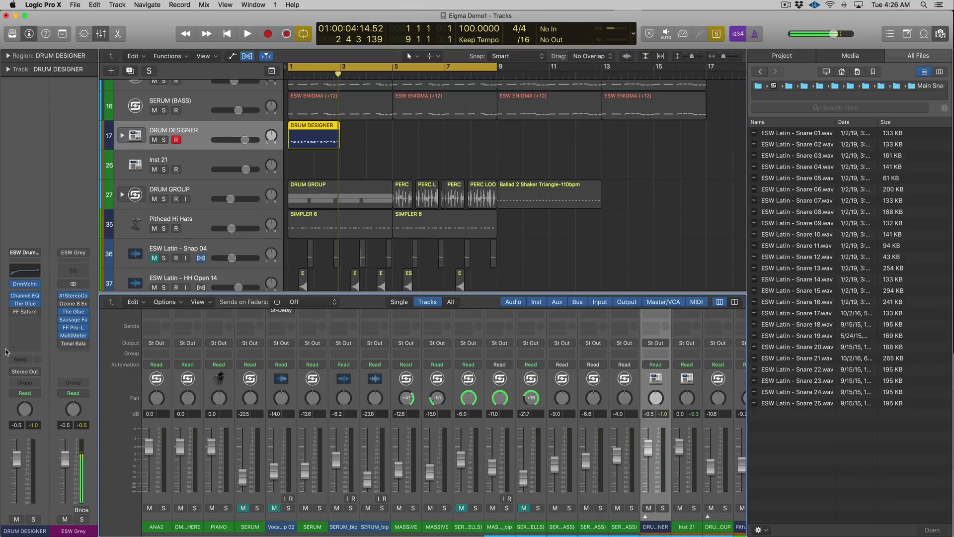
Open Drum Machine Designer, reveal its tone and filter controls, and select the Kick 1 pad.
{"action": "left_click", "coordinate": [27, 284]}
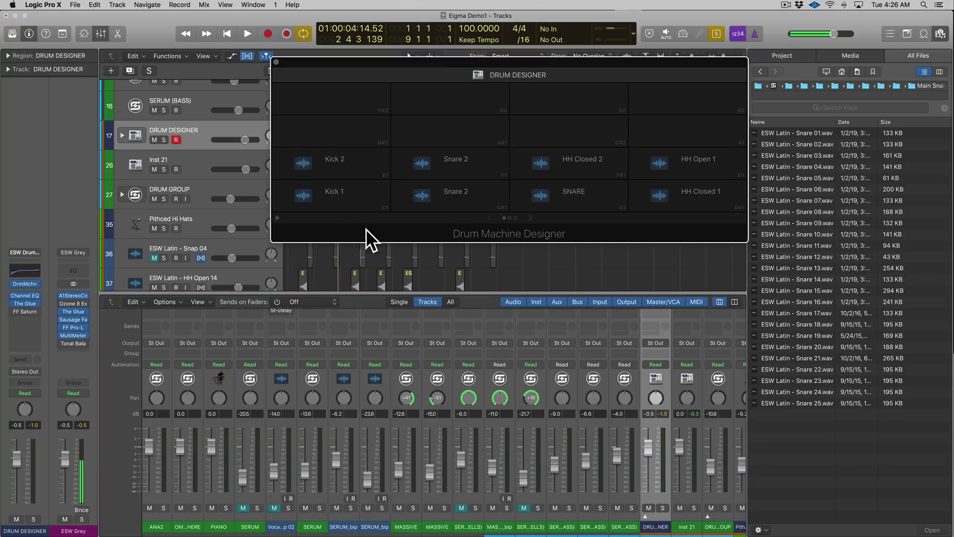
{"action": "left_click", "coordinate": [278, 218]}
{"action": "left_click", "coordinate": [338, 204]}
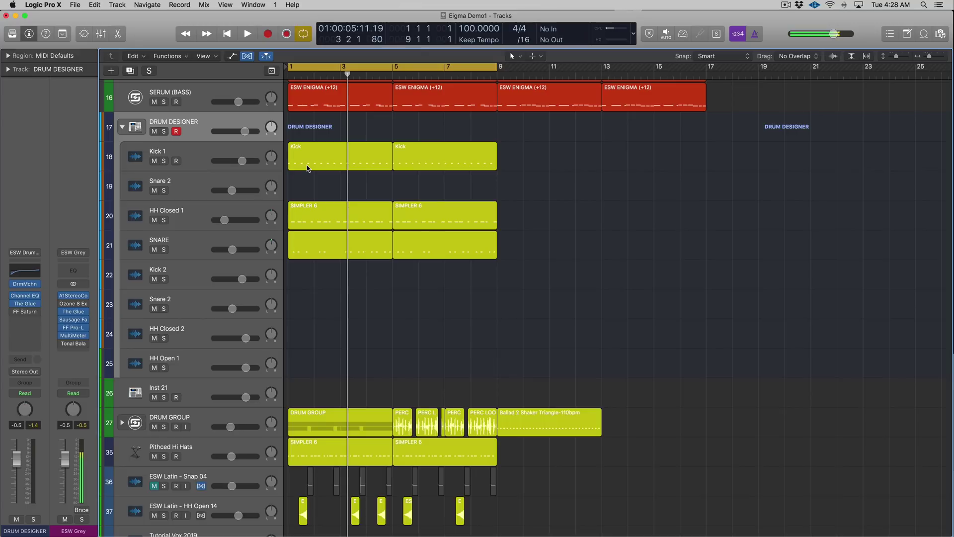
Solo the Kick 1 regions and audition the pad tracks from bar 1.
{"action": "left_click", "coordinate": [217, 153]}
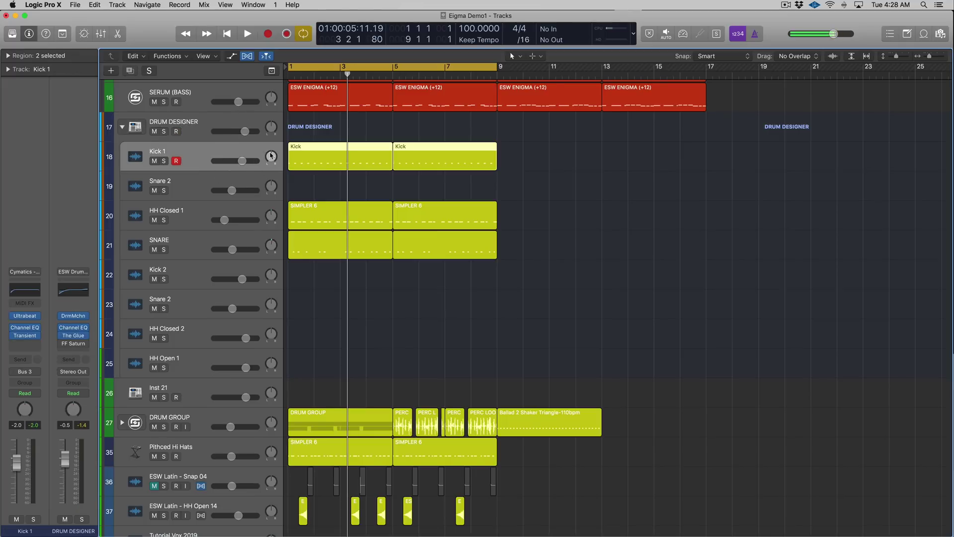
{"action": "key", "text": "ctrl+s"}
{"action": "left_click", "coordinate": [182, 218]}
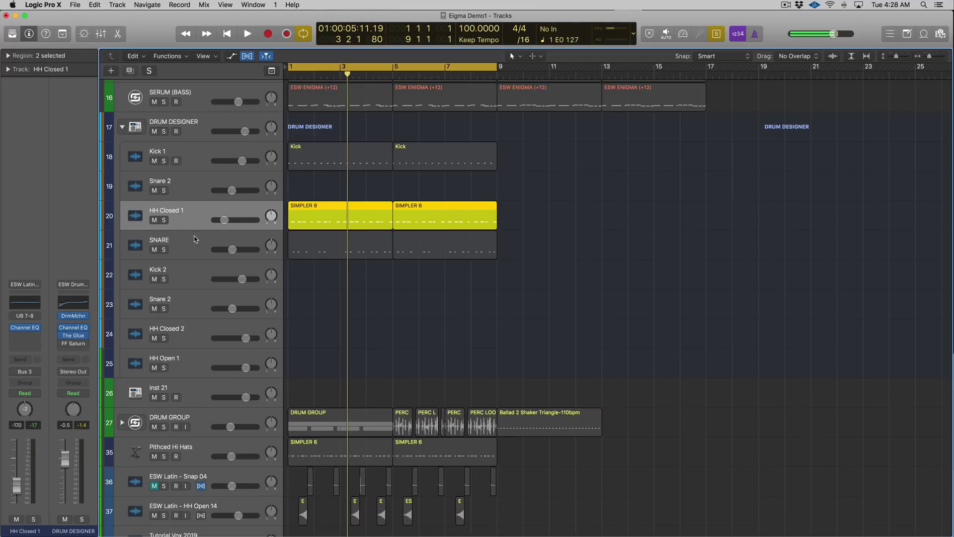
{"action": "left_click", "coordinate": [193, 237]}
{"action": "key", "text": "space"}
{"action": "key", "text": "ctrl+s"}
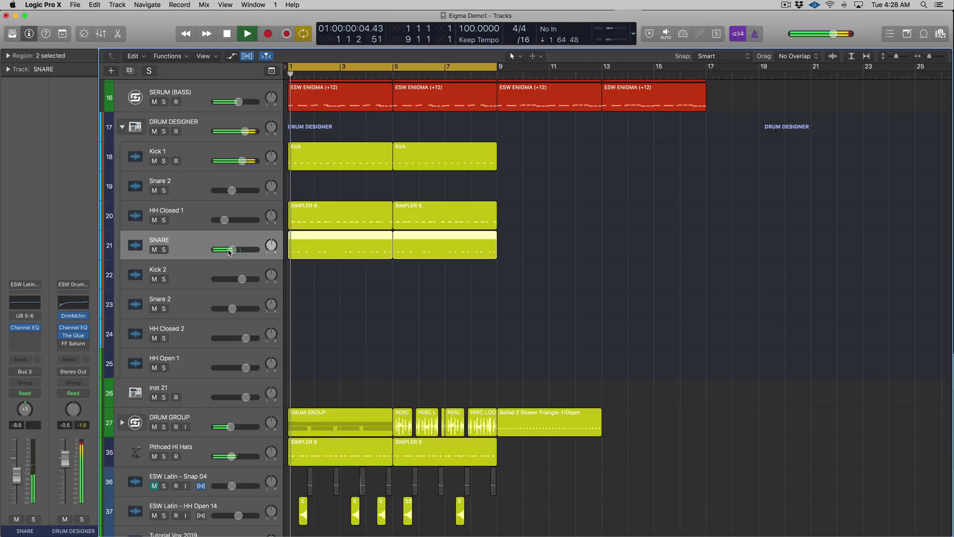
{"action": "key", "text": "space"}
Check the SNARE effect list, re-expand the DRUM DESIGNER stack, and select Snare 2.
{"action": "left_click", "coordinate": [195, 207]}
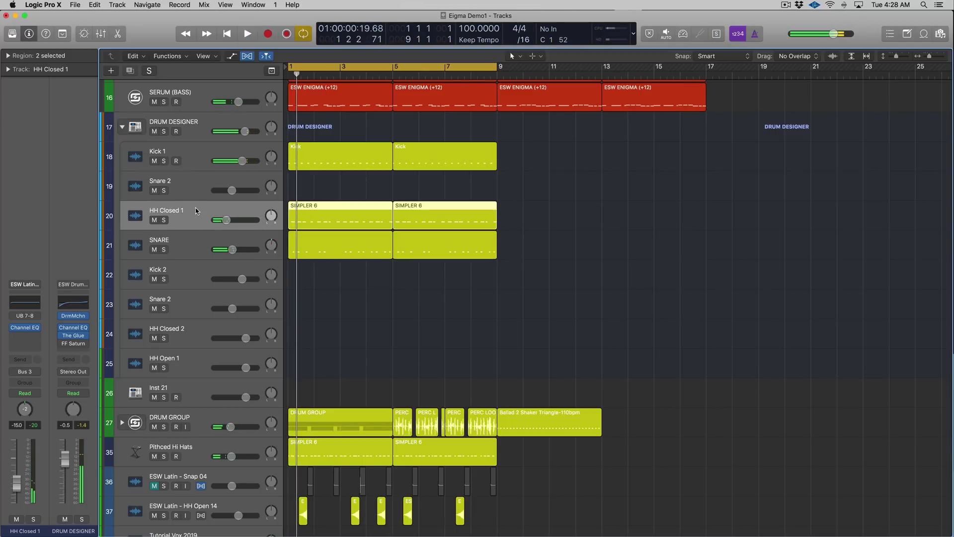
{"action": "left_click", "coordinate": [179, 243]}
{"action": "left_click", "coordinate": [35, 335]}
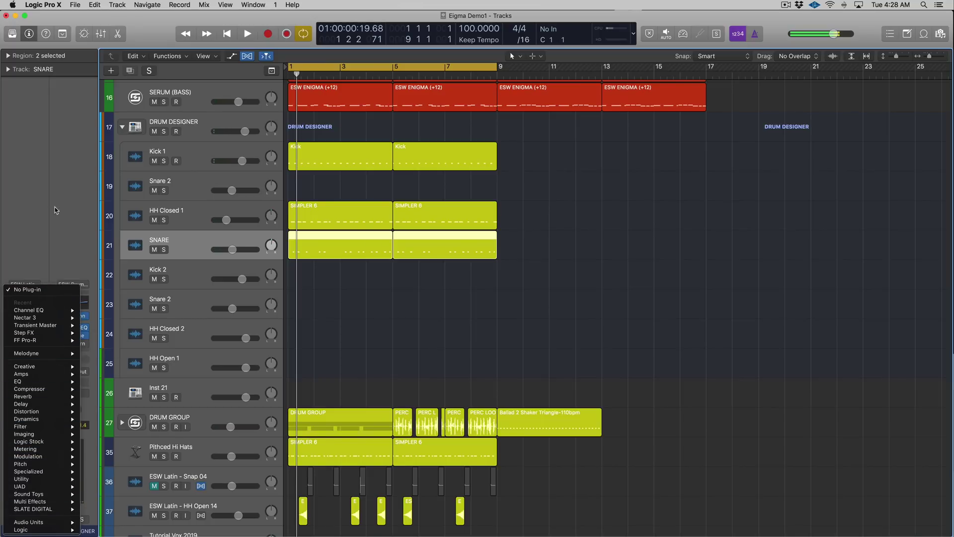
{"action": "left_click", "coordinate": [49, 182]}
{"action": "left_click", "coordinate": [206, 169]}
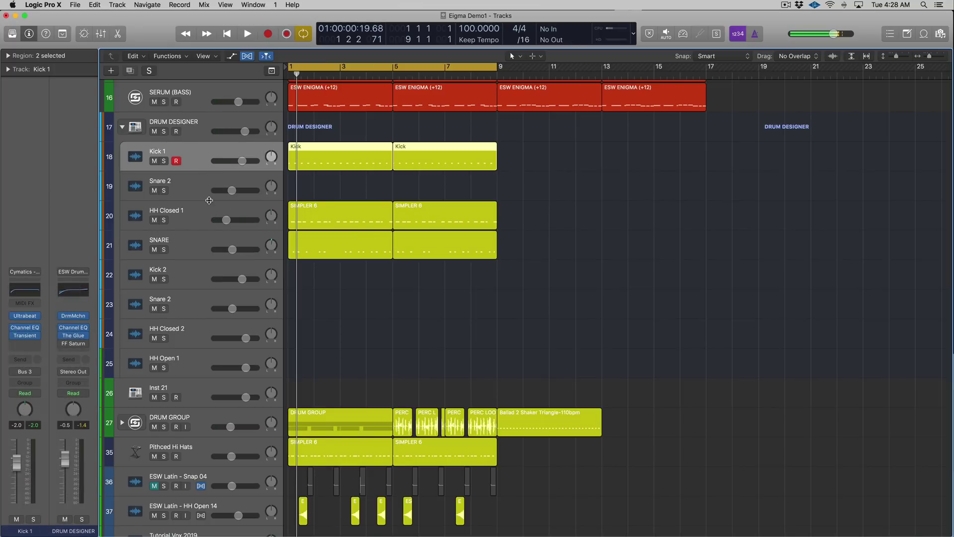
{"action": "left_click", "coordinate": [122, 127]}
{"action": "left_click", "coordinate": [122, 322]}
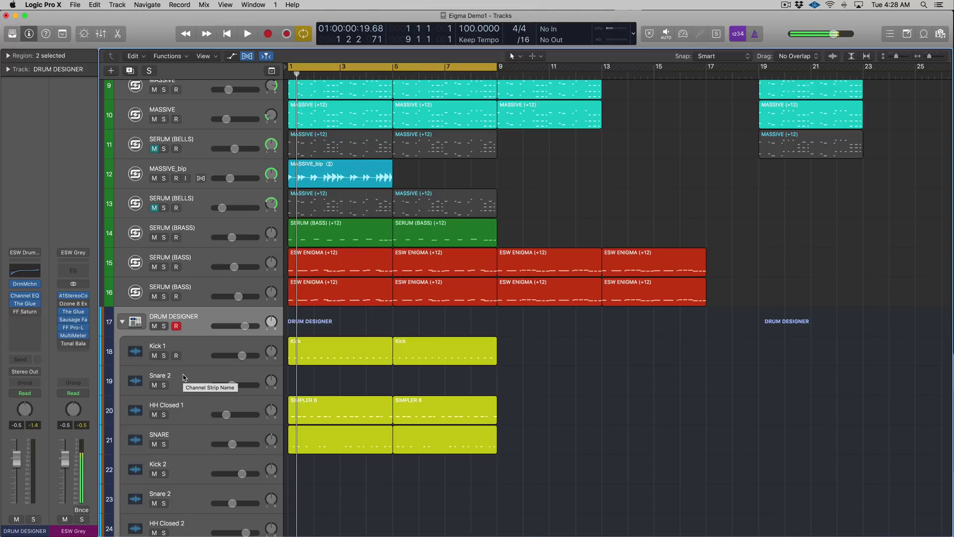
{"action": "left_click", "coordinate": [196, 345]}
{"action": "left_click", "coordinate": [199, 373]}
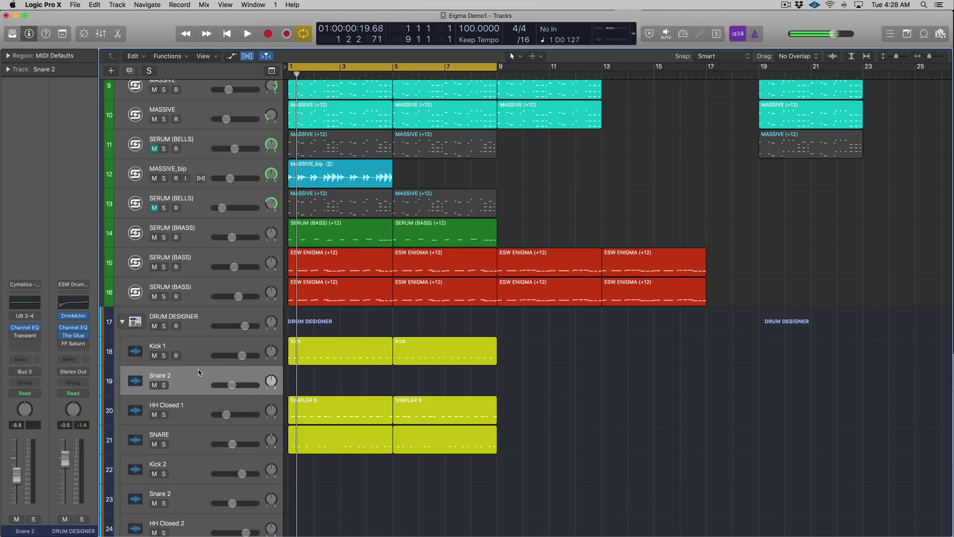
Toggle volume automation lanes off and select the six drum pad regions and Kick 1.
{"action": "key", "text": "a"}
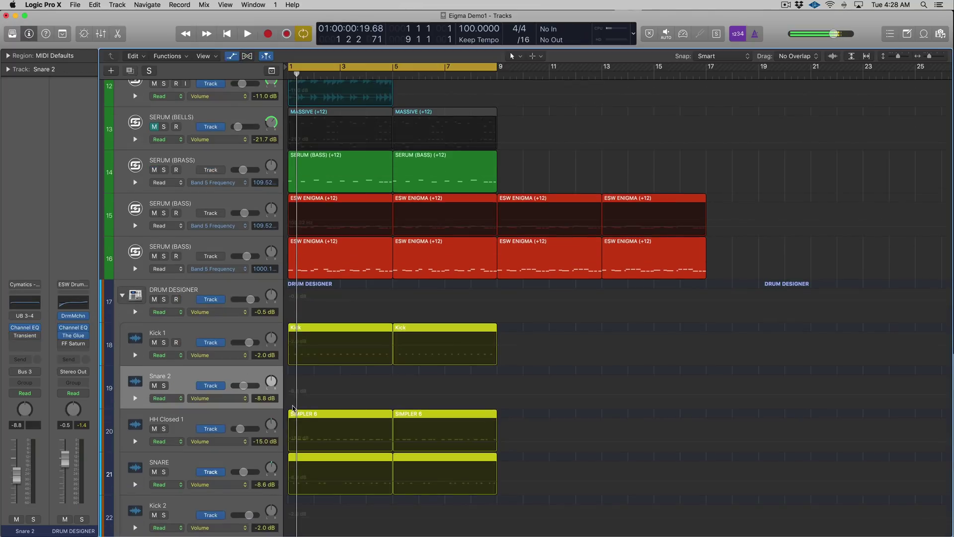
{"action": "key", "text": "a"}
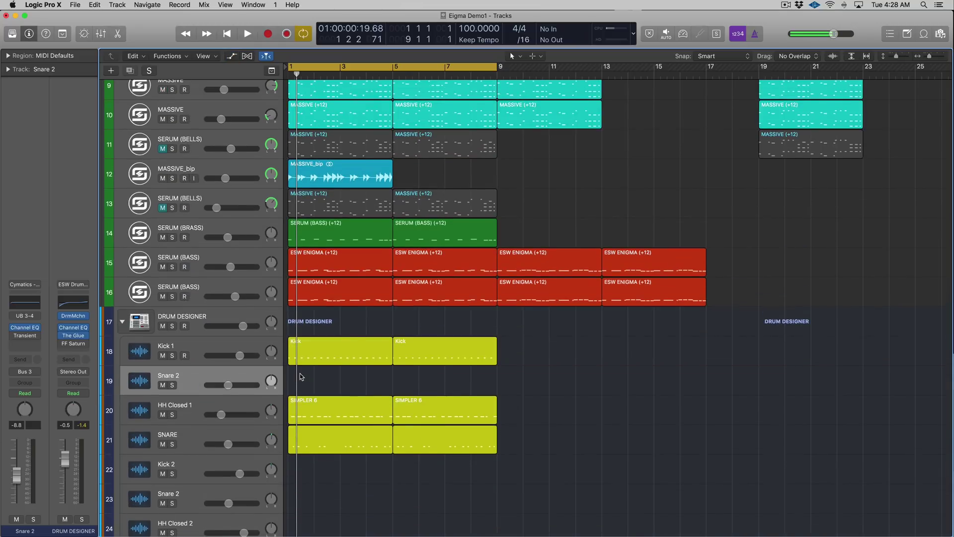
{"action": "left_click_drag", "start_coordinate": [562, 343], "coordinate": [263, 437]}
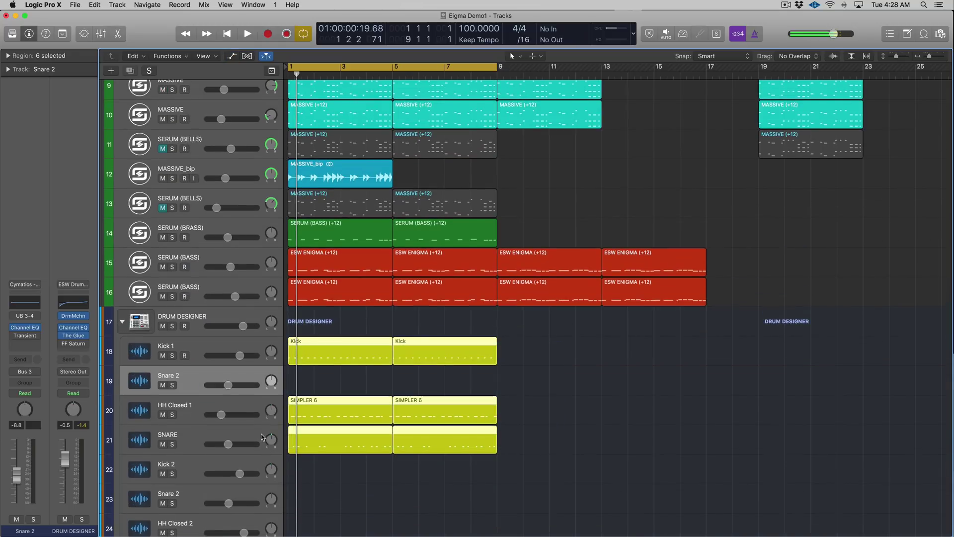
{"action": "left_click", "coordinate": [197, 344]}
Scroll through the track list and select the MASSIVE_bip track.
{"action": "scroll", "coordinate": [196, 344], "scroll_direction": "up", "scroll_amount": 4}
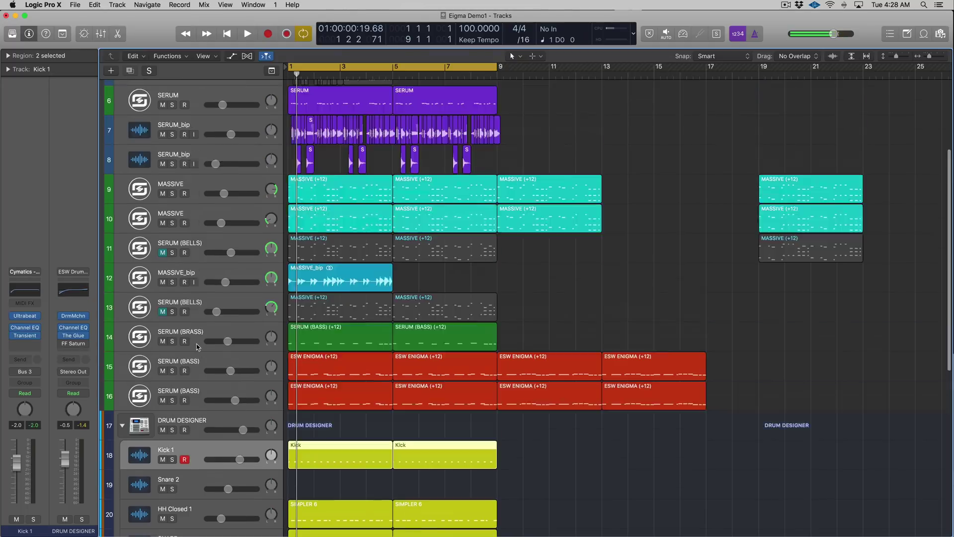
{"action": "scroll", "coordinate": [196, 344], "scroll_direction": "up", "scroll_amount": 5}
{"action": "scroll", "coordinate": [281, 371], "scroll_direction": "down", "scroll_amount": 5}
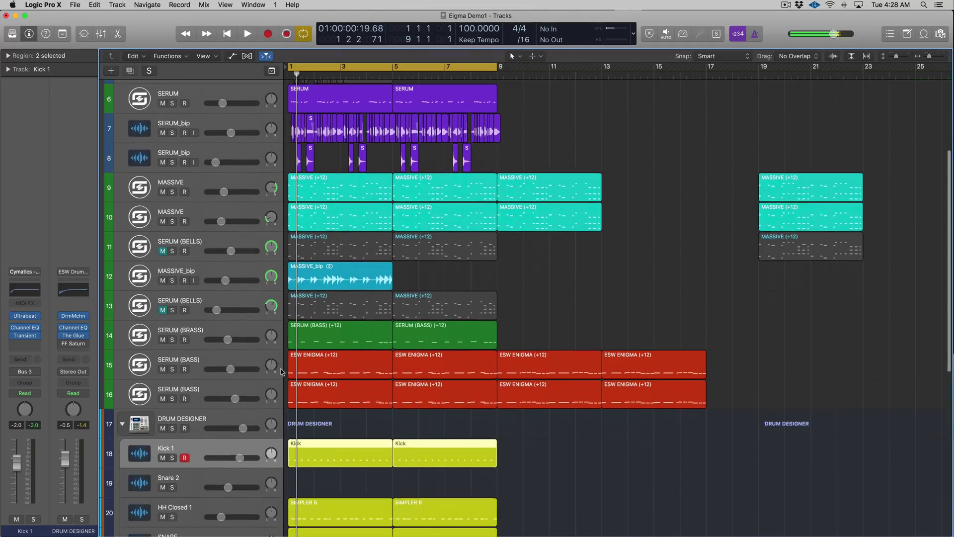
{"action": "scroll", "coordinate": [281, 371], "scroll_direction": "down", "scroll_amount": 1}
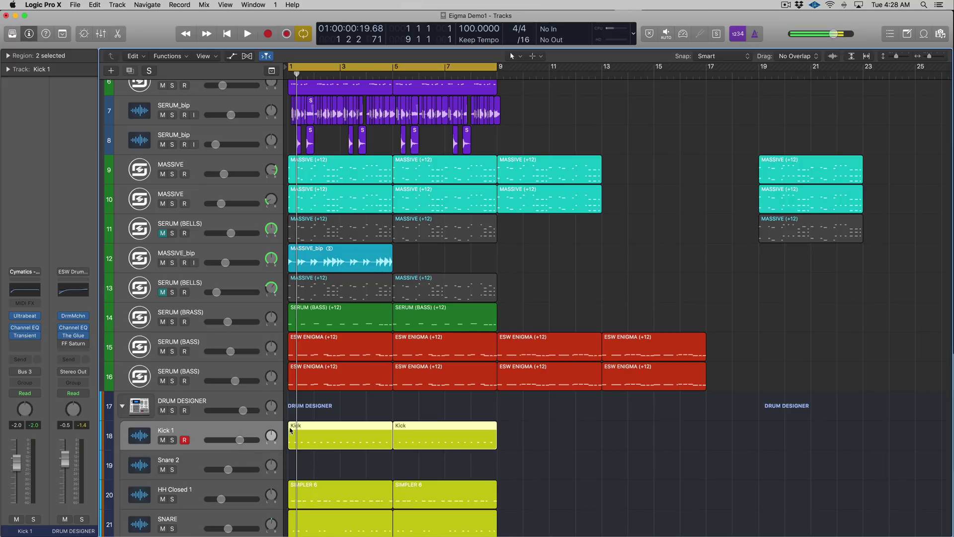
{"action": "scroll", "coordinate": [281, 345], "scroll_direction": "down", "scroll_amount": 5}
{"action": "scroll", "coordinate": [236, 351], "scroll_direction": "up", "scroll_amount": 2}
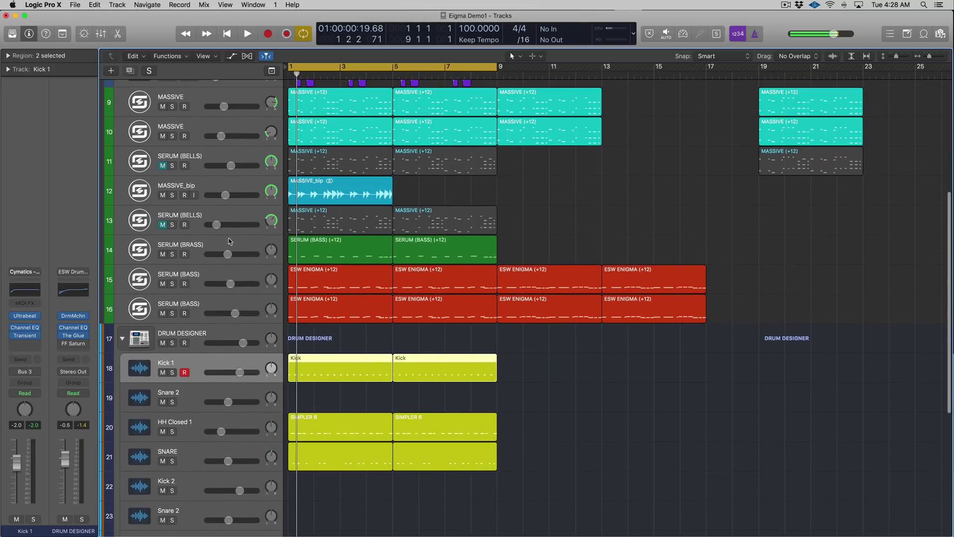
{"action": "left_click", "coordinate": [216, 186]}
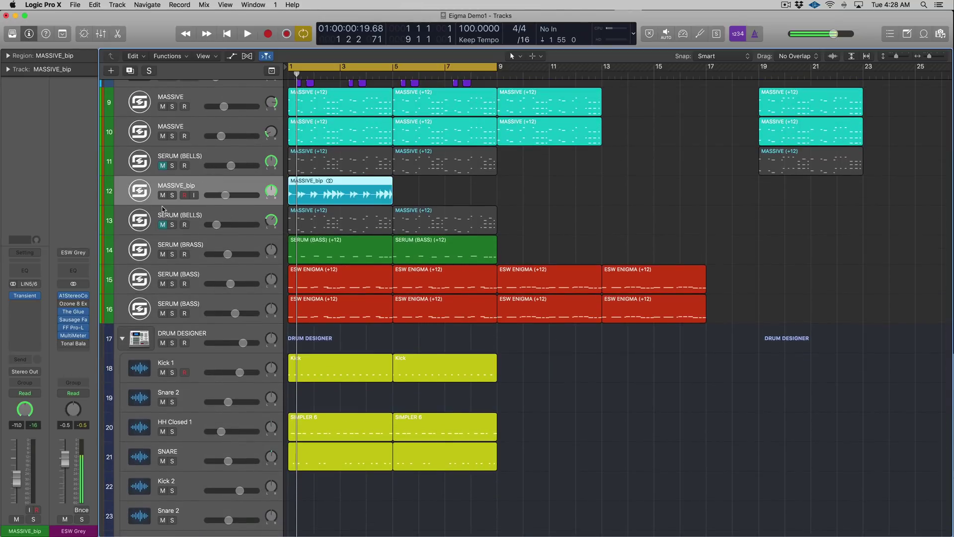
{"action": "left_click", "coordinate": [39, 261]}
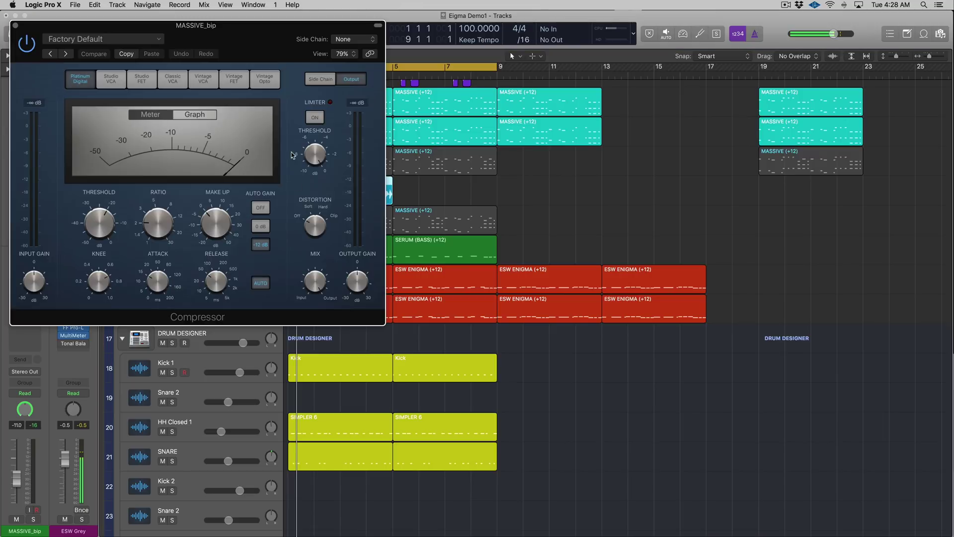
{"action": "left_click", "coordinate": [16, 25]}
{"action": "left_click", "coordinate": [203, 360]}
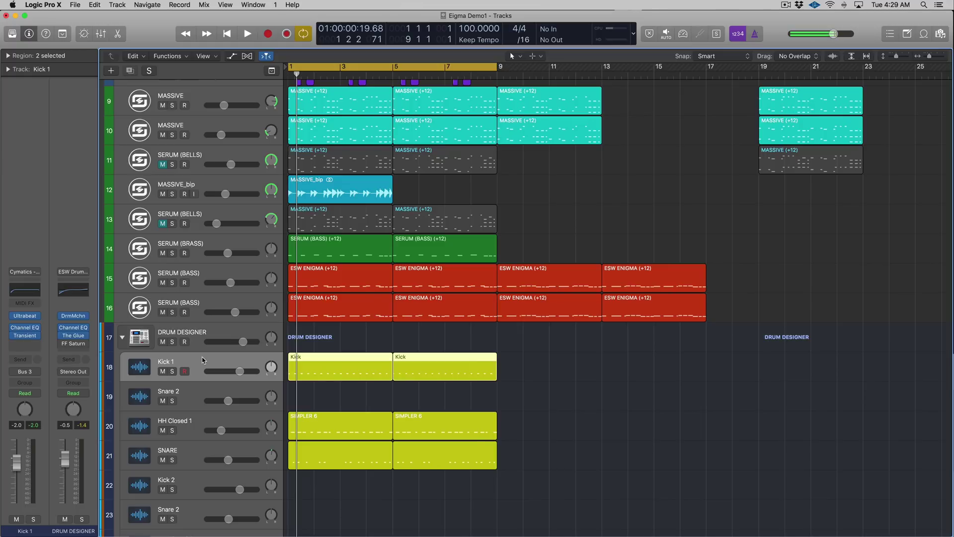
{"action": "key", "text": "super+shift+2"}
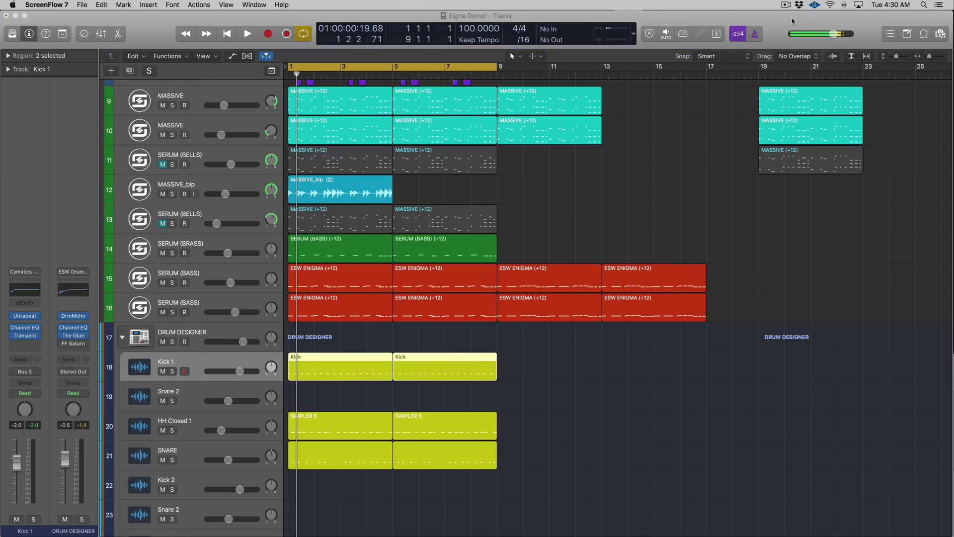